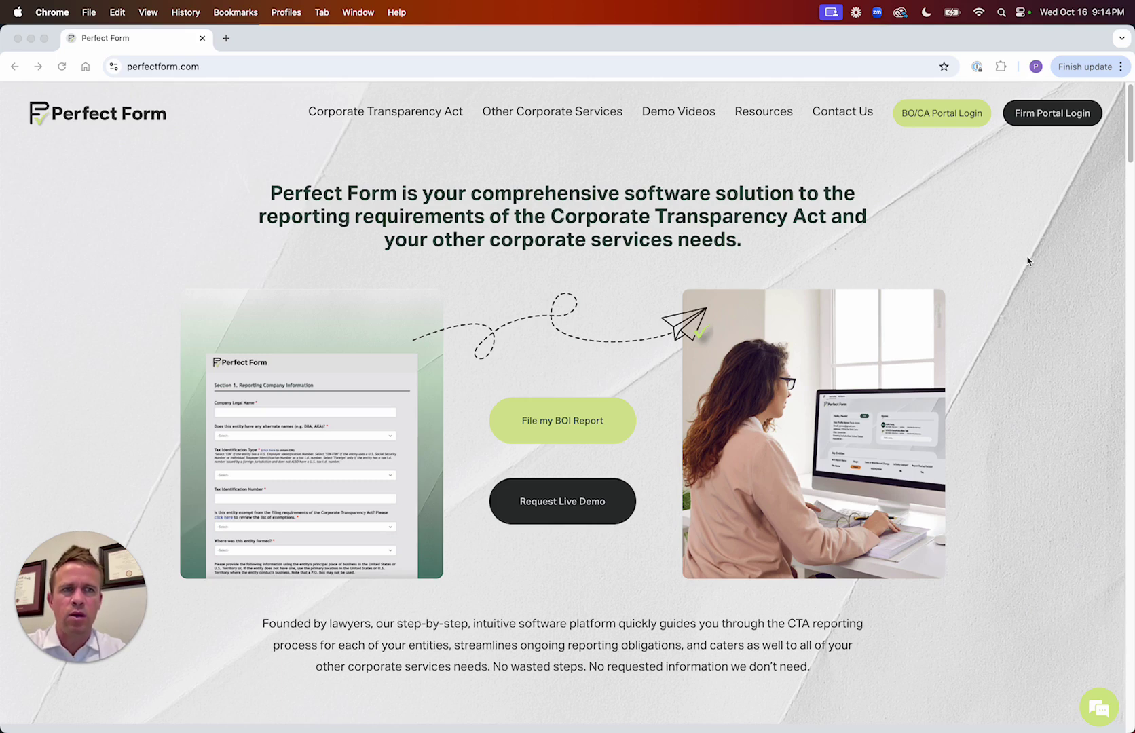
- Open the Firm Portal from the Perfect Form website and start creating a new BOI report
{"action": "left_click", "coordinate": [1046, 199]}
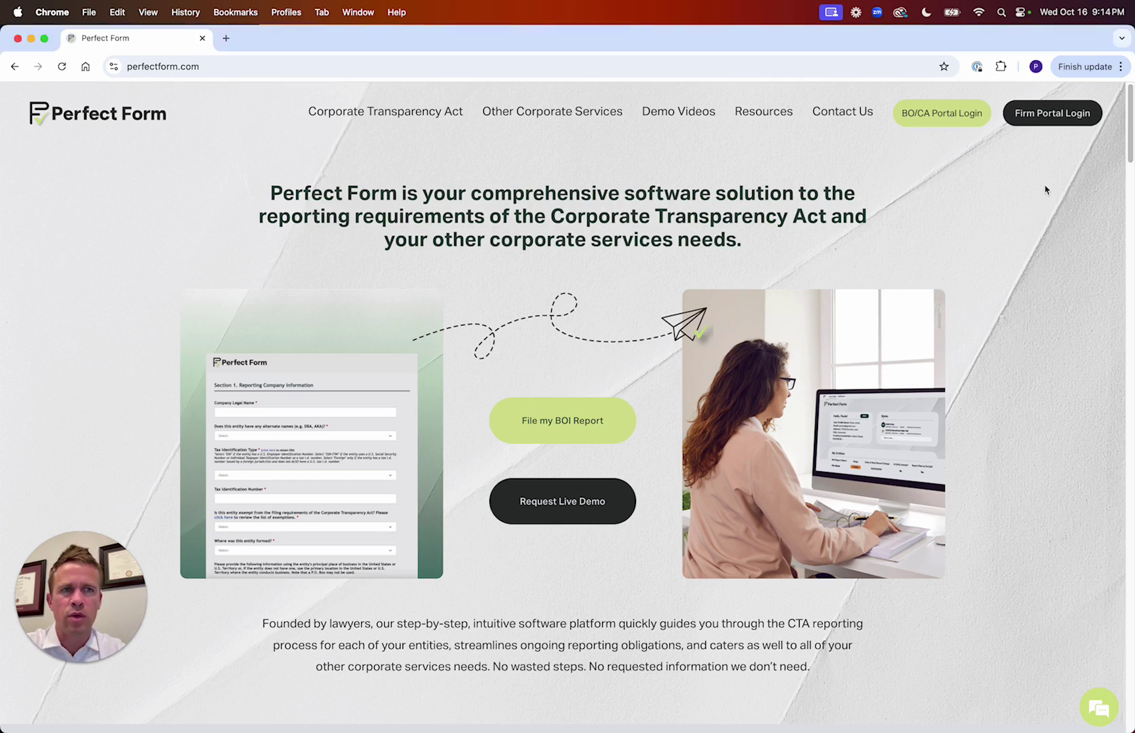
{"action": "left_click", "coordinate": [1057, 114]}
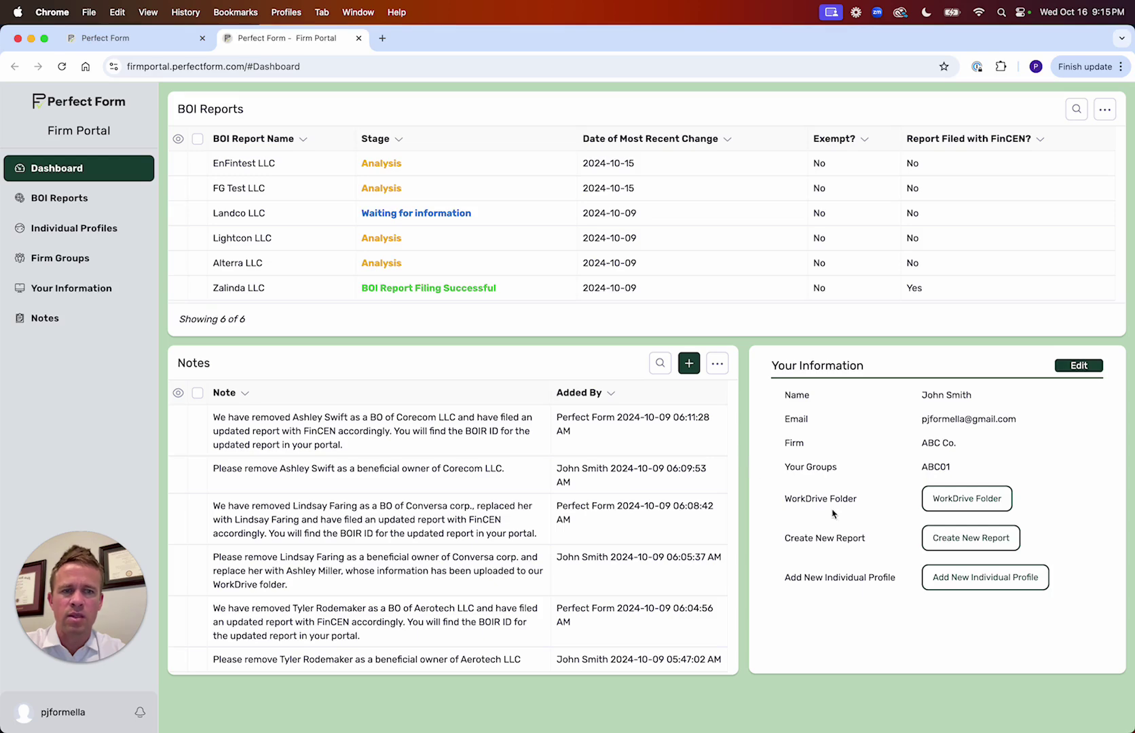
{"action": "left_click", "coordinate": [956, 547]}
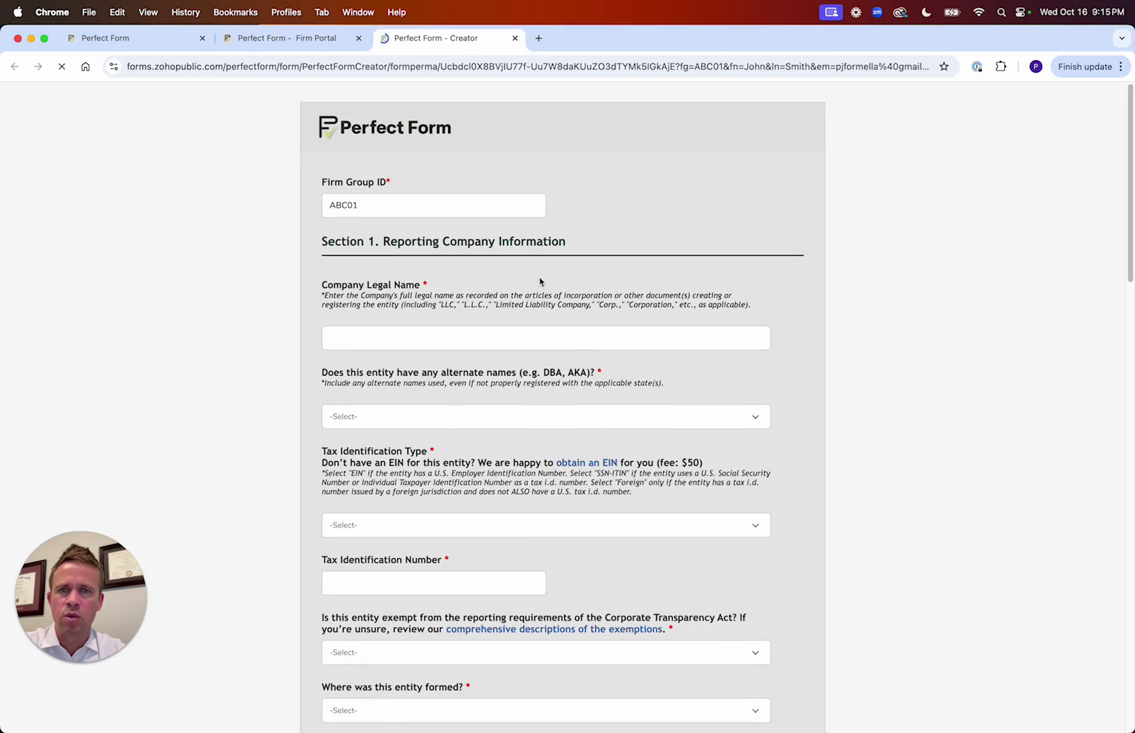
- Look through the report form, start adding a beneficial owner and mark the entry as a Repeat Beneficial Owner
{"action": "scroll", "coordinate": [542, 295], "scroll_direction": "down", "scroll_amount": 3}
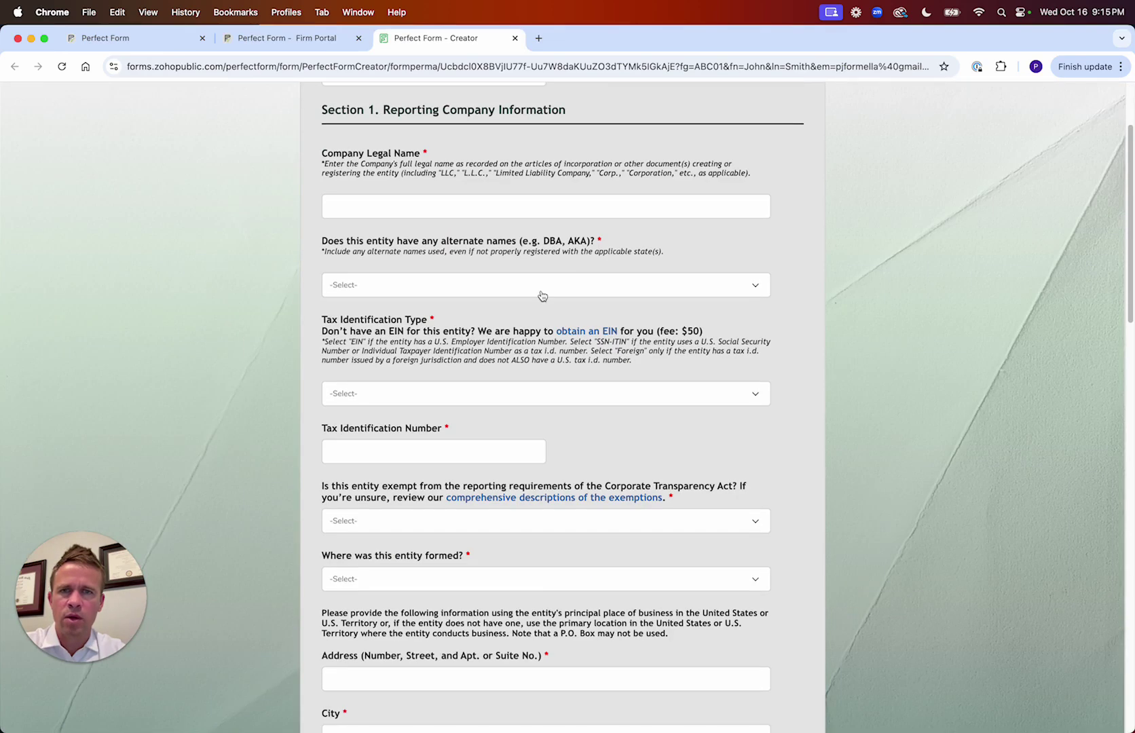
{"action": "scroll", "coordinate": [482, 314], "scroll_direction": "down", "scroll_amount": 10}
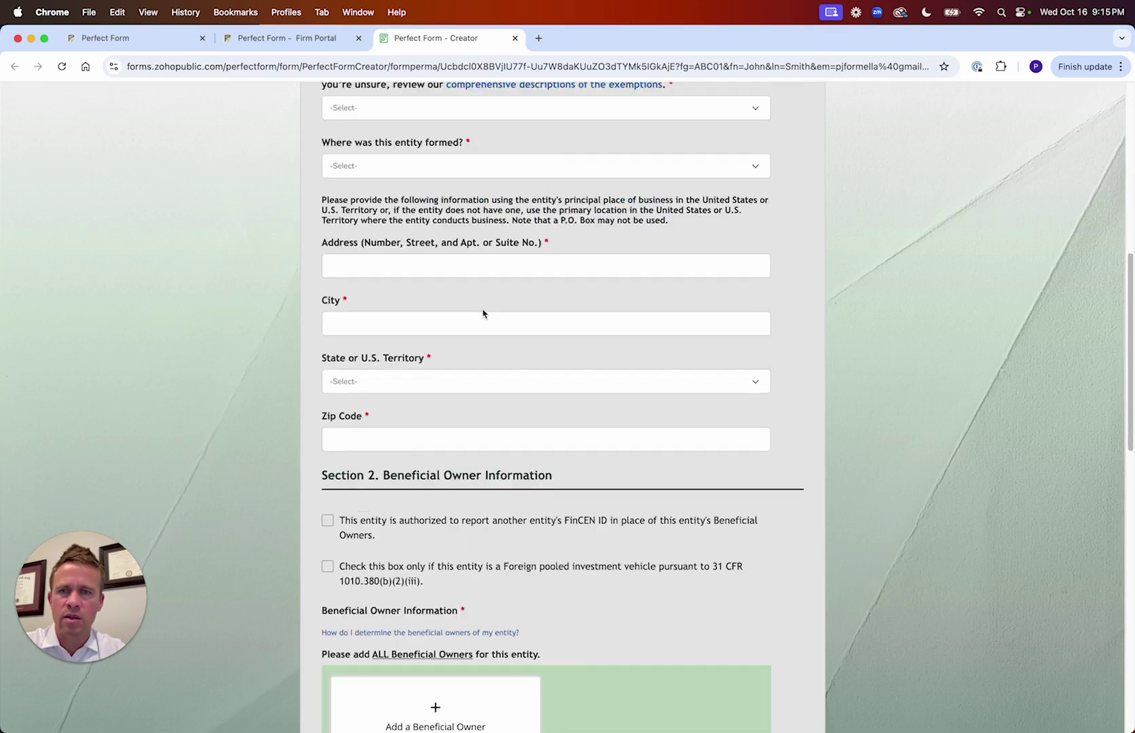
{"action": "scroll", "coordinate": [457, 331], "scroll_direction": "down", "scroll_amount": 3}
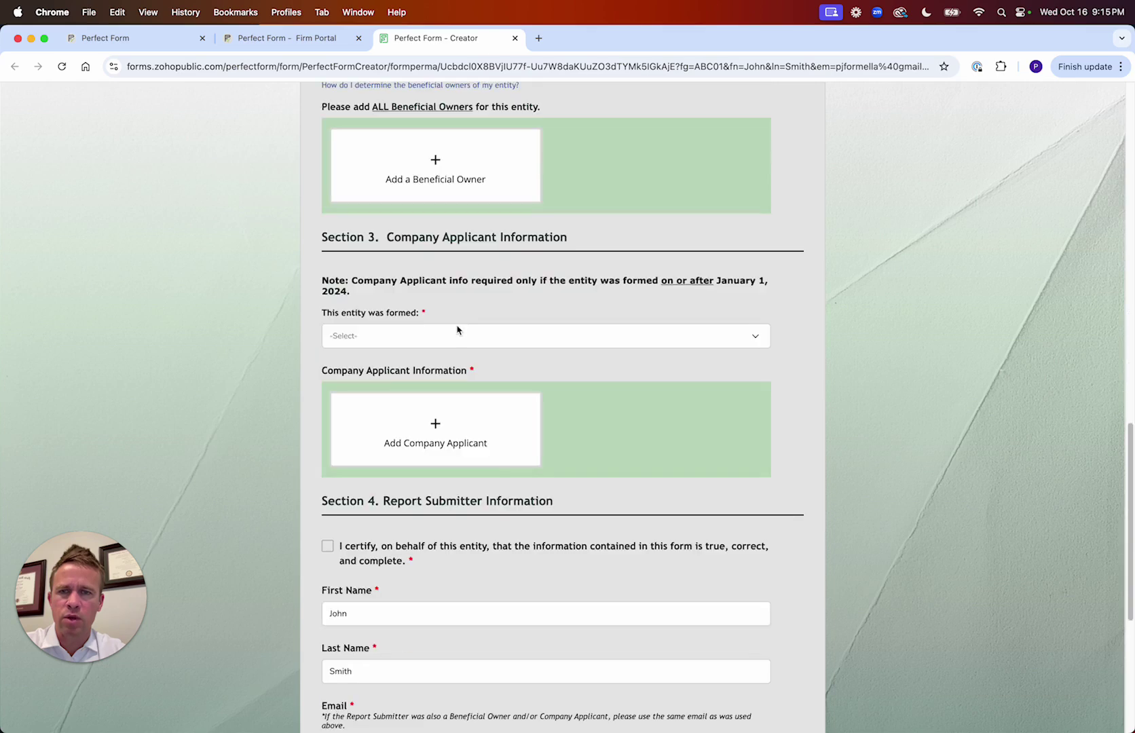
{"action": "scroll", "coordinate": [458, 331], "scroll_direction": "up", "scroll_amount": 1}
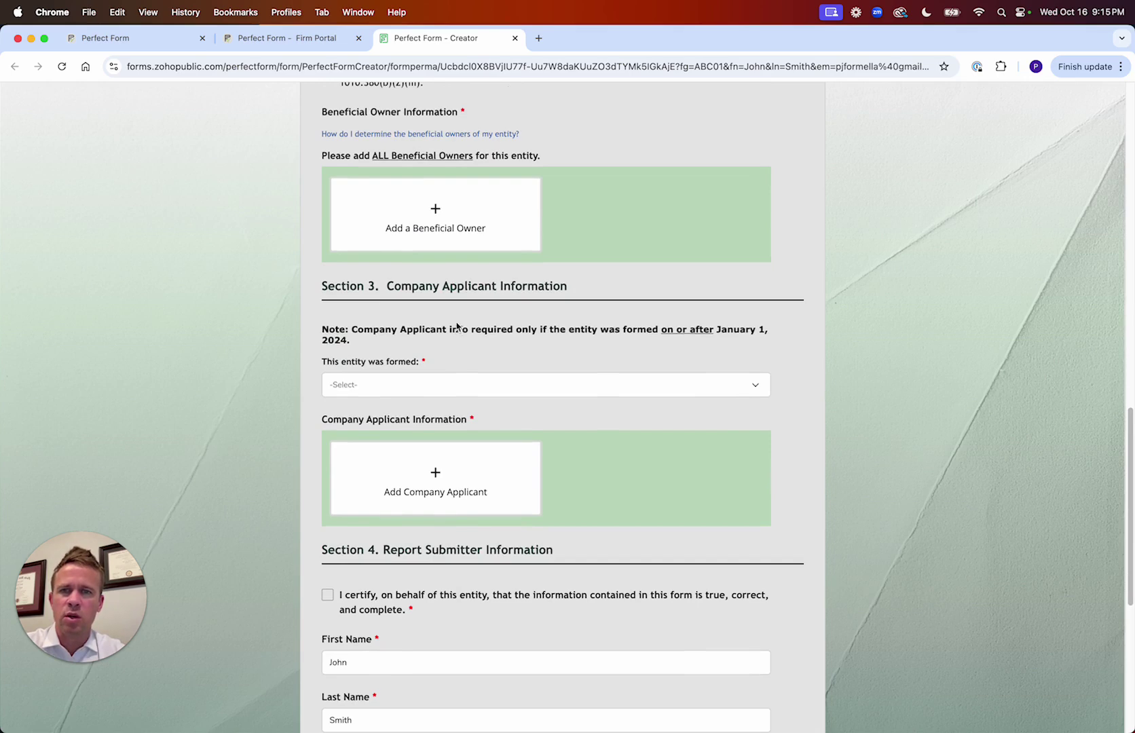
{"action": "left_click", "coordinate": [437, 231]}
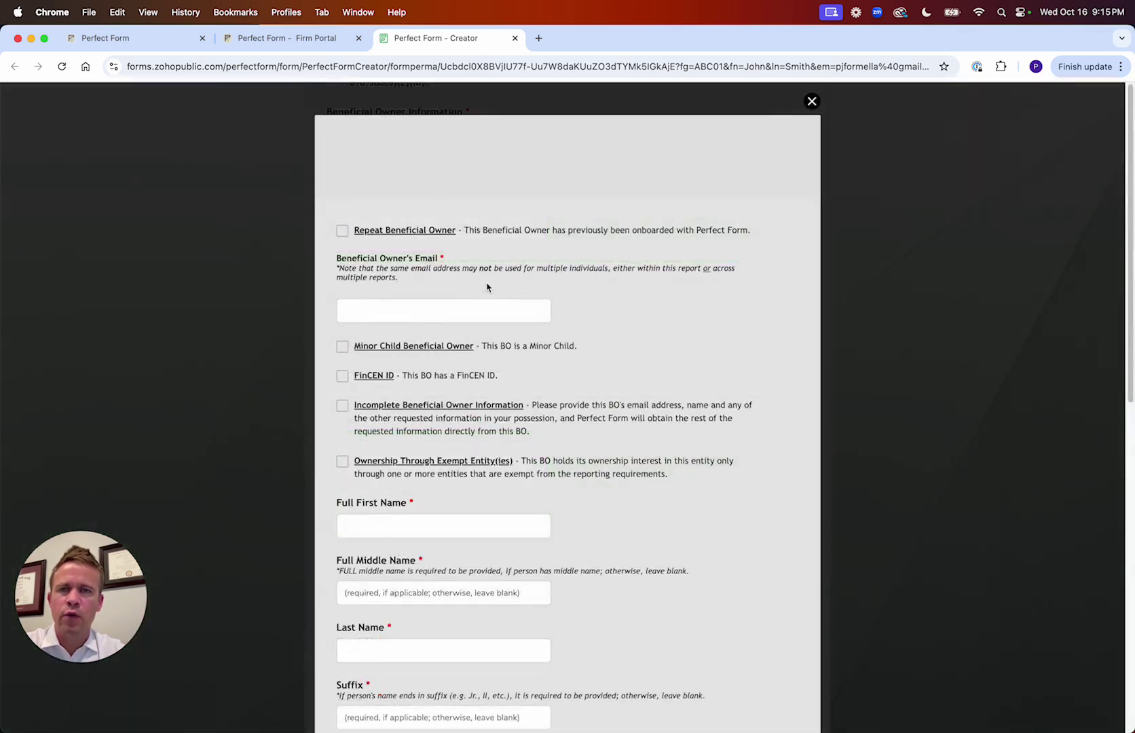
{"action": "left_click", "coordinate": [342, 232]}
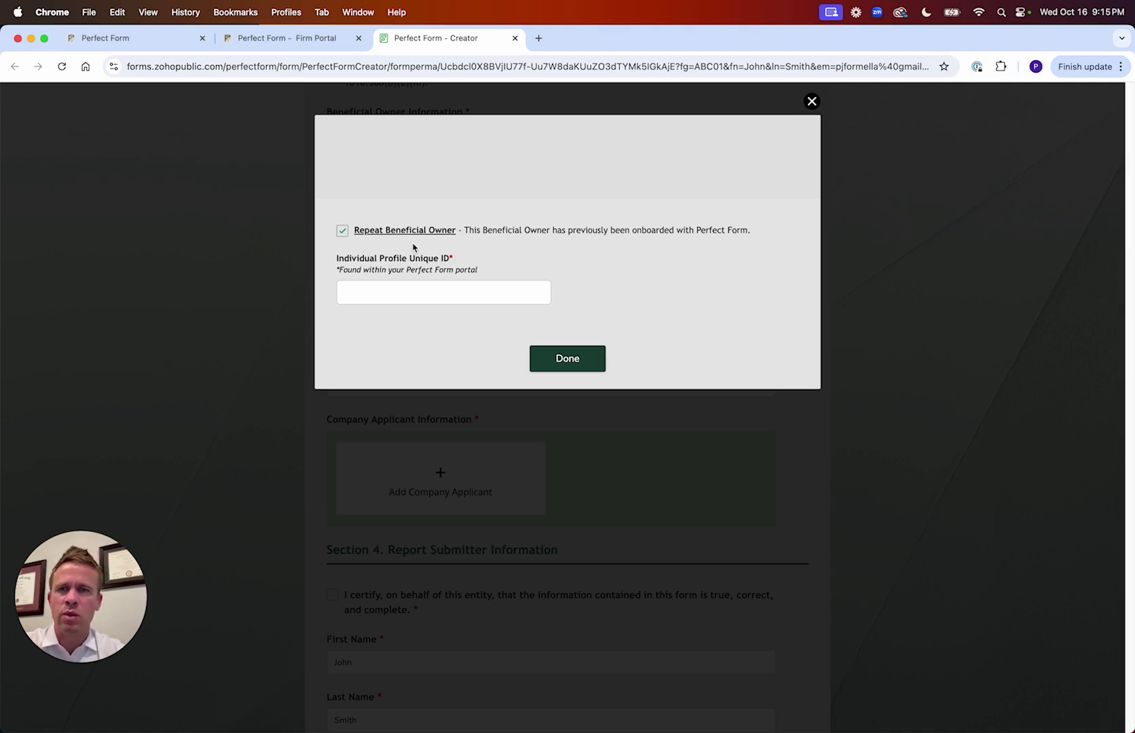
{"action": "left_click", "coordinate": [348, 292]}
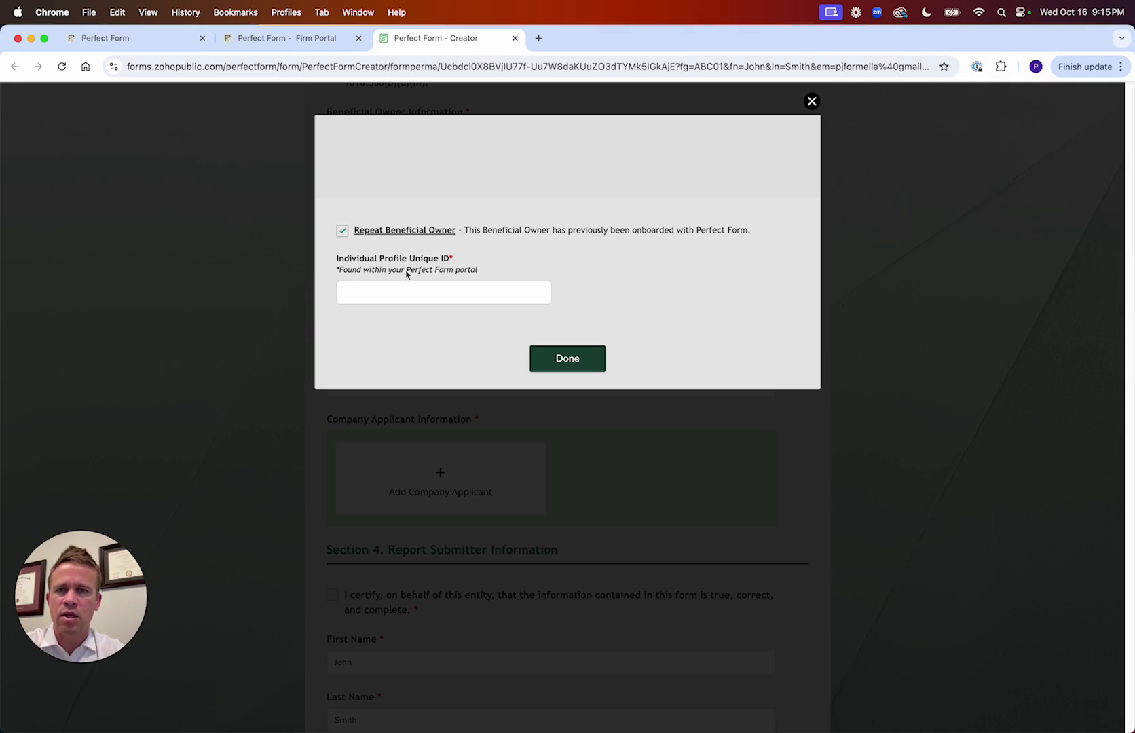
- Look up the Individual Profile Unique IDs in the Firm Portal and discard the open beneficial owner entry in the form
{"action": "left_click", "coordinate": [285, 38]}
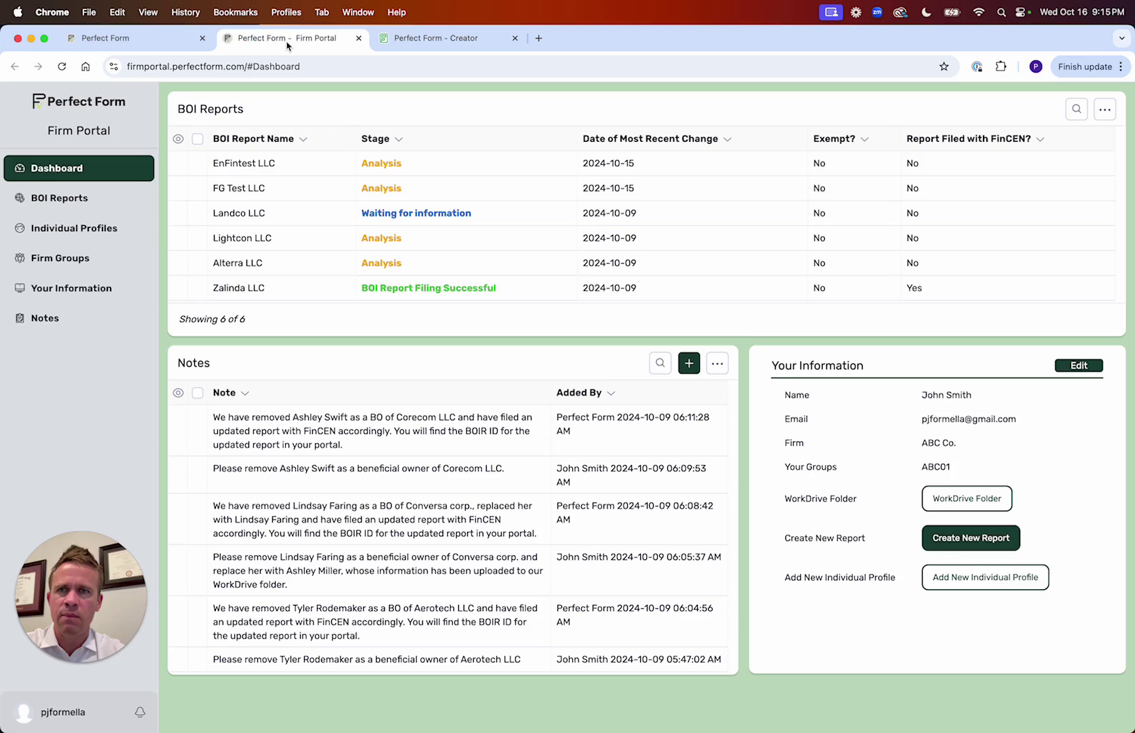
{"action": "left_click", "coordinate": [57, 234]}
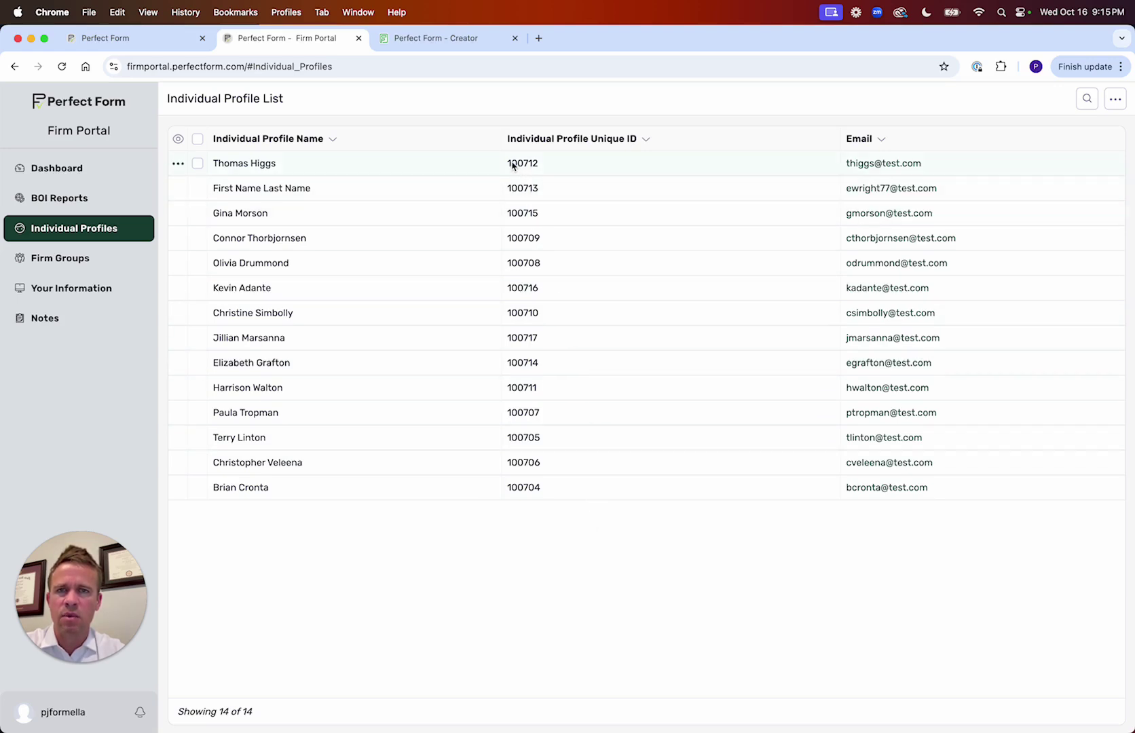
{"action": "left_click", "coordinate": [428, 39]}
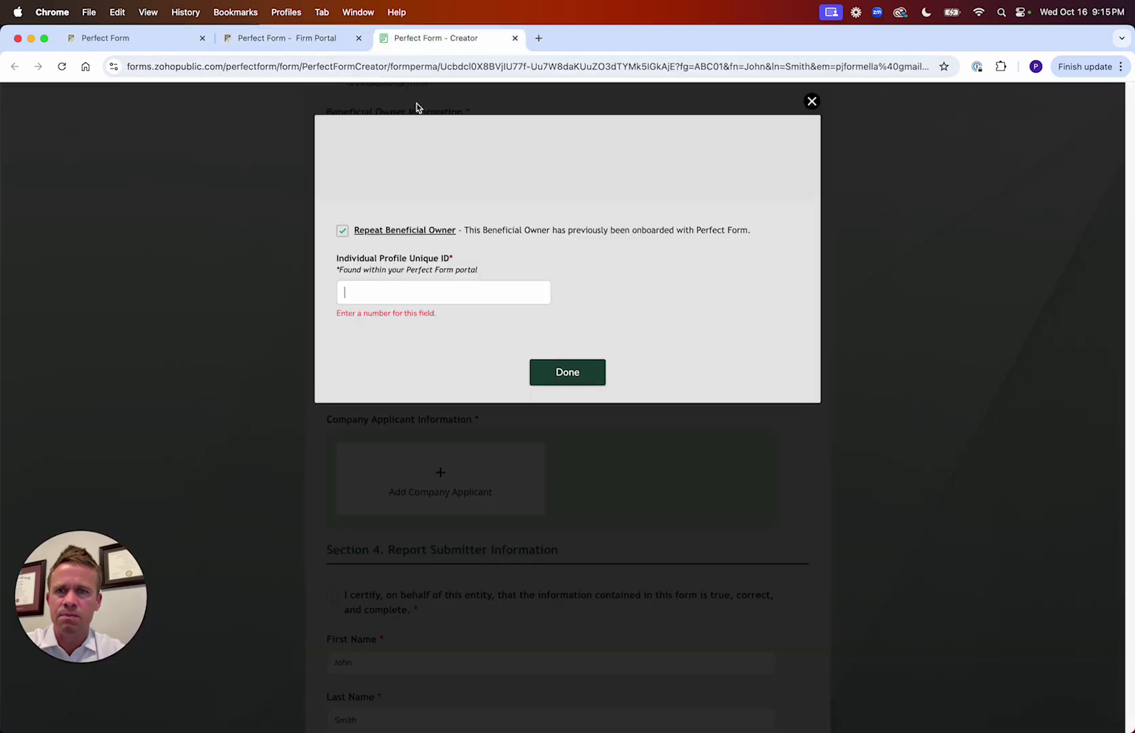
{"action": "left_click", "coordinate": [812, 101]}
- Mark a new beneficial owner entry as Incomplete Beneficial Owner Information, review its fields and close it without saving
{"action": "left_click", "coordinate": [453, 212]}
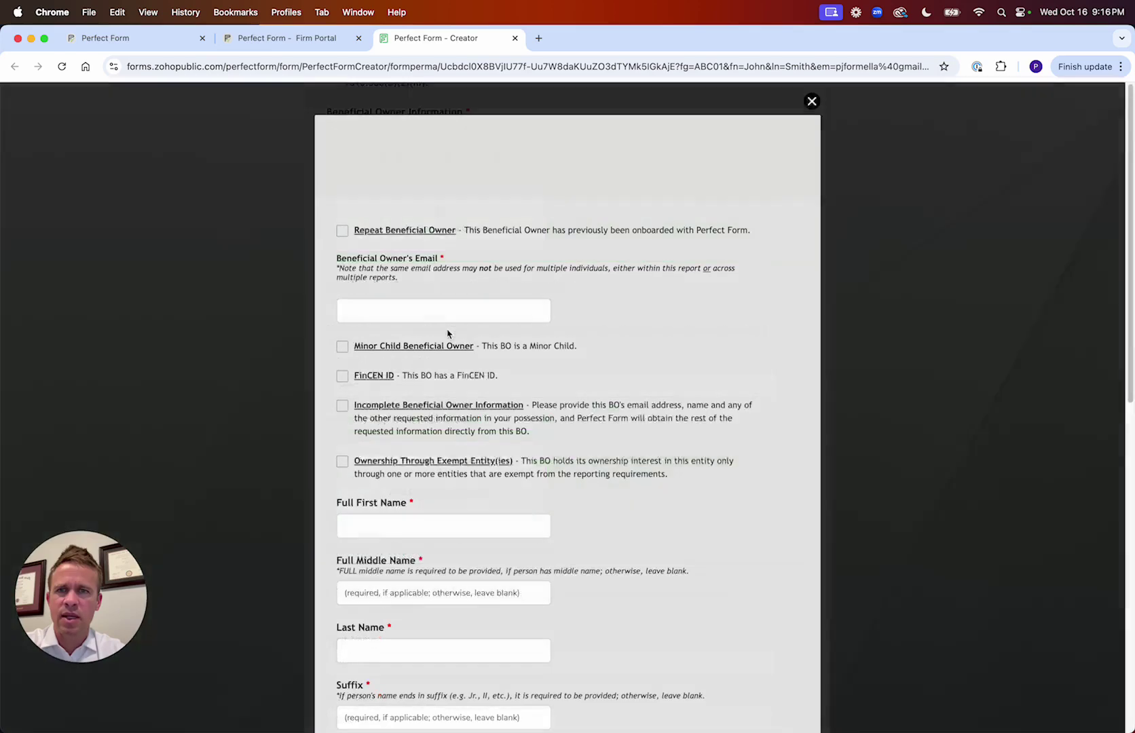
{"action": "left_click", "coordinate": [343, 407]}
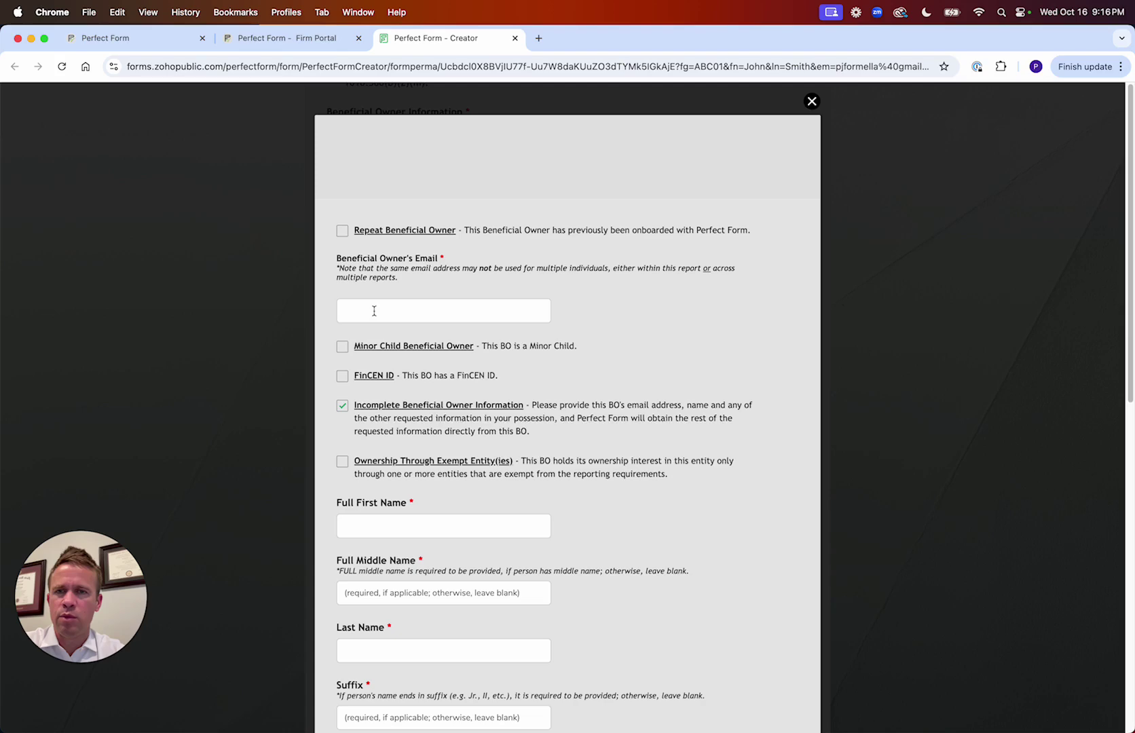
{"action": "scroll", "coordinate": [381, 581], "scroll_direction": "down", "scroll_amount": 10}
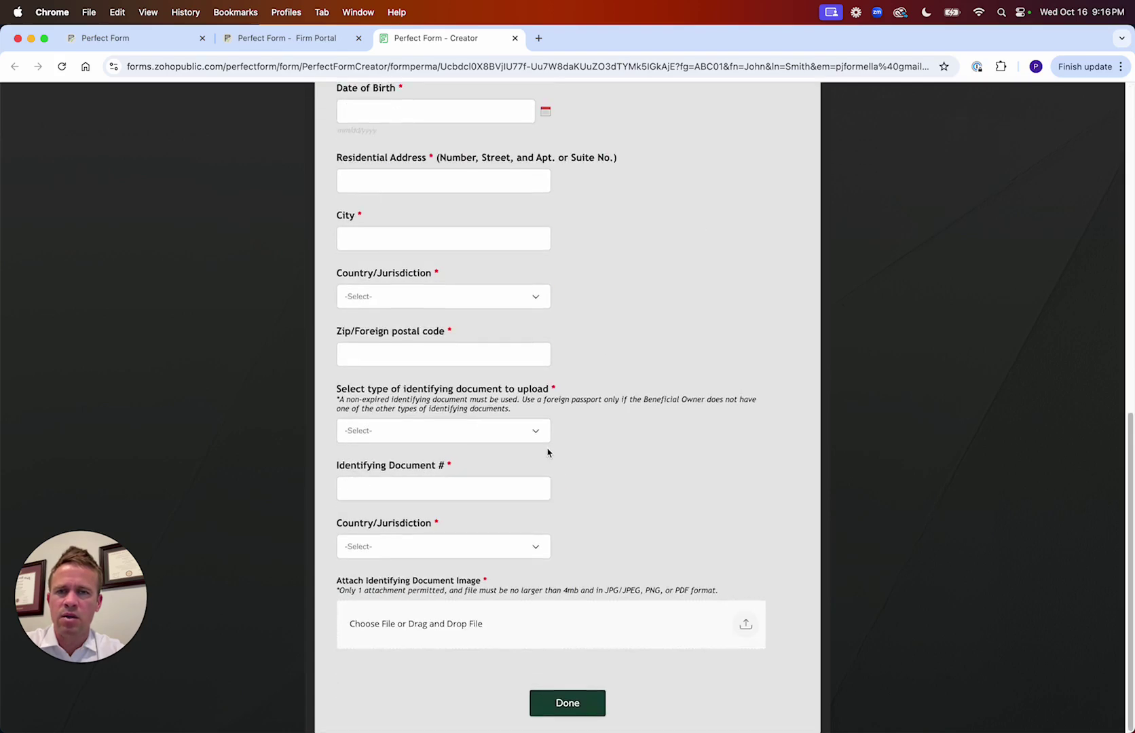
{"action": "scroll", "coordinate": [547, 452], "scroll_direction": "up", "scroll_amount": 3}
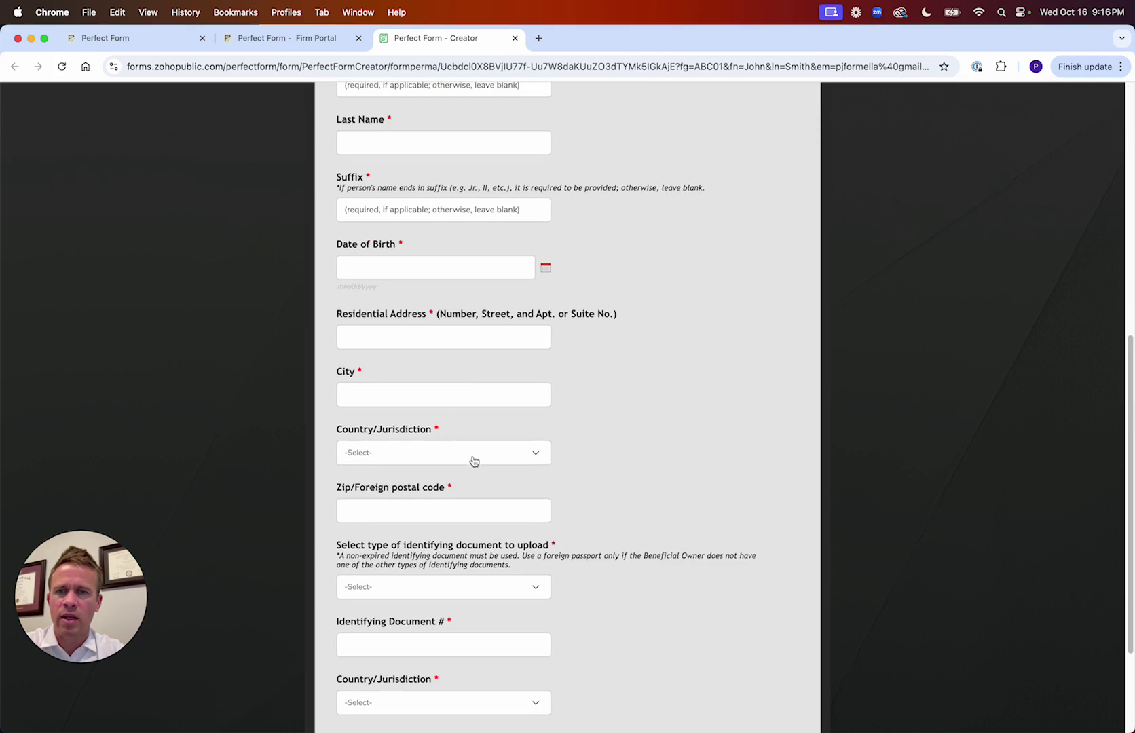
{"action": "scroll", "coordinate": [473, 461], "scroll_direction": "up", "scroll_amount": 8}
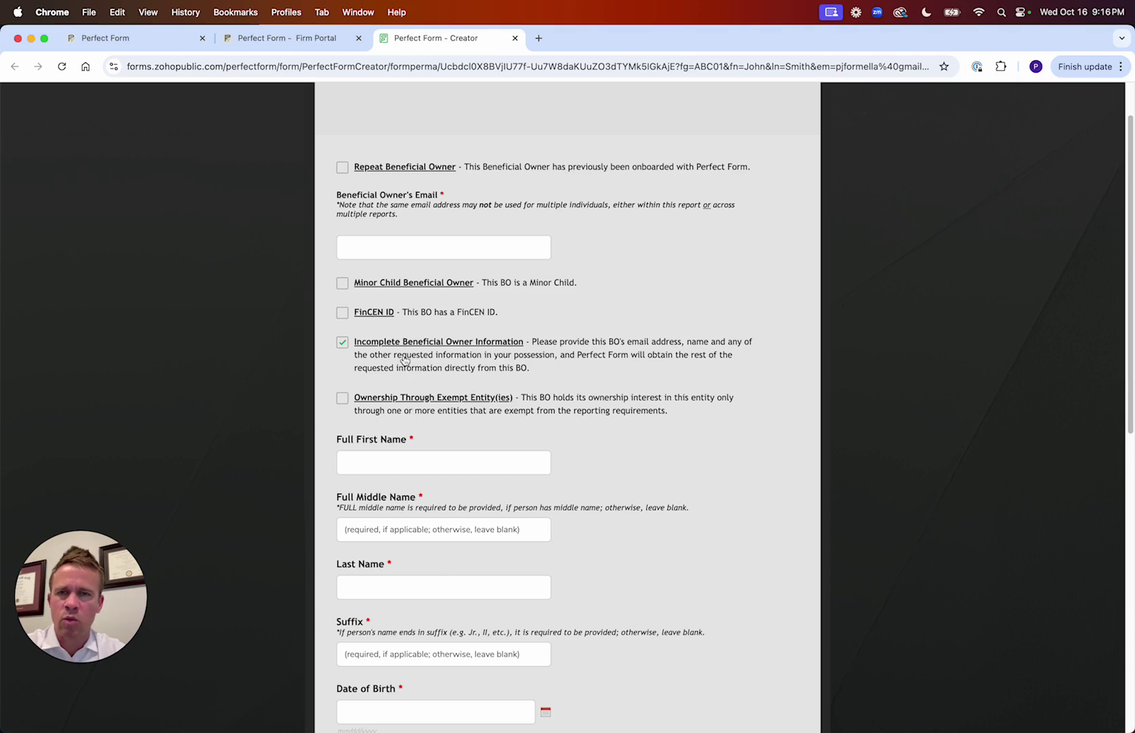
{"action": "scroll", "coordinate": [495, 367], "scroll_direction": "up", "scroll_amount": 2}
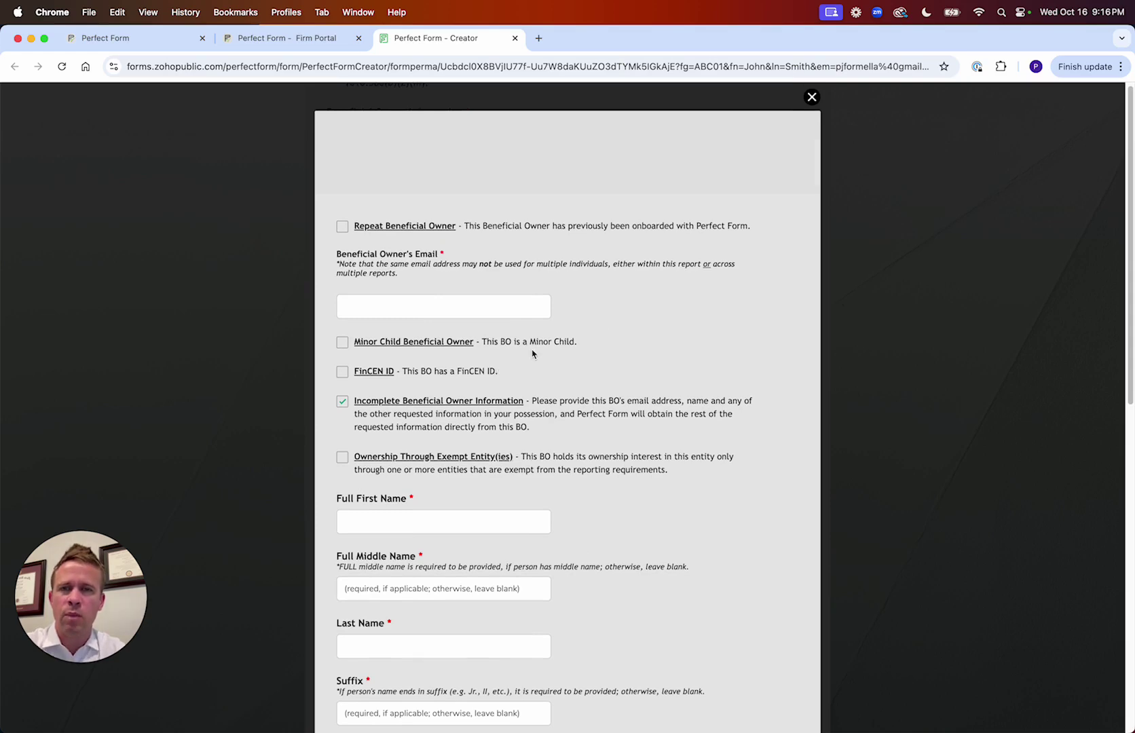
{"action": "left_click", "coordinate": [812, 97]}
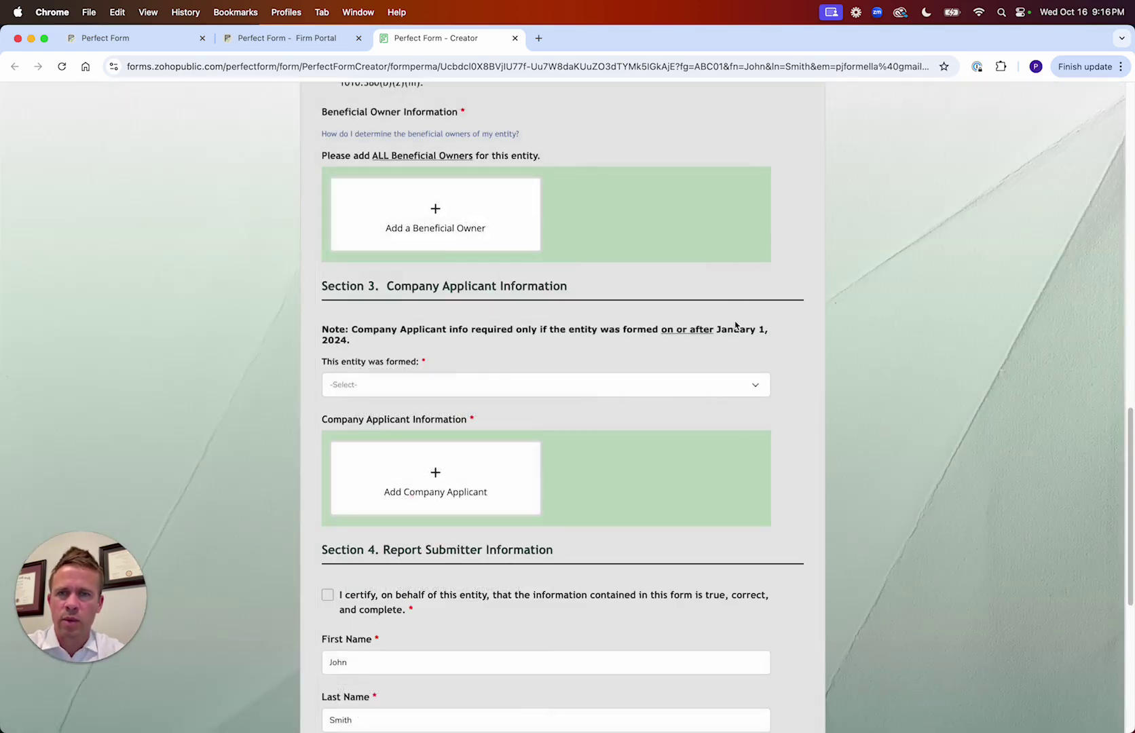
- Review the Report Submitter section of the form, and open the firm's WorkDrive folder from the Firm Portal dashboard
{"action": "scroll", "coordinate": [475, 382], "scroll_direction": "down", "scroll_amount": 6}
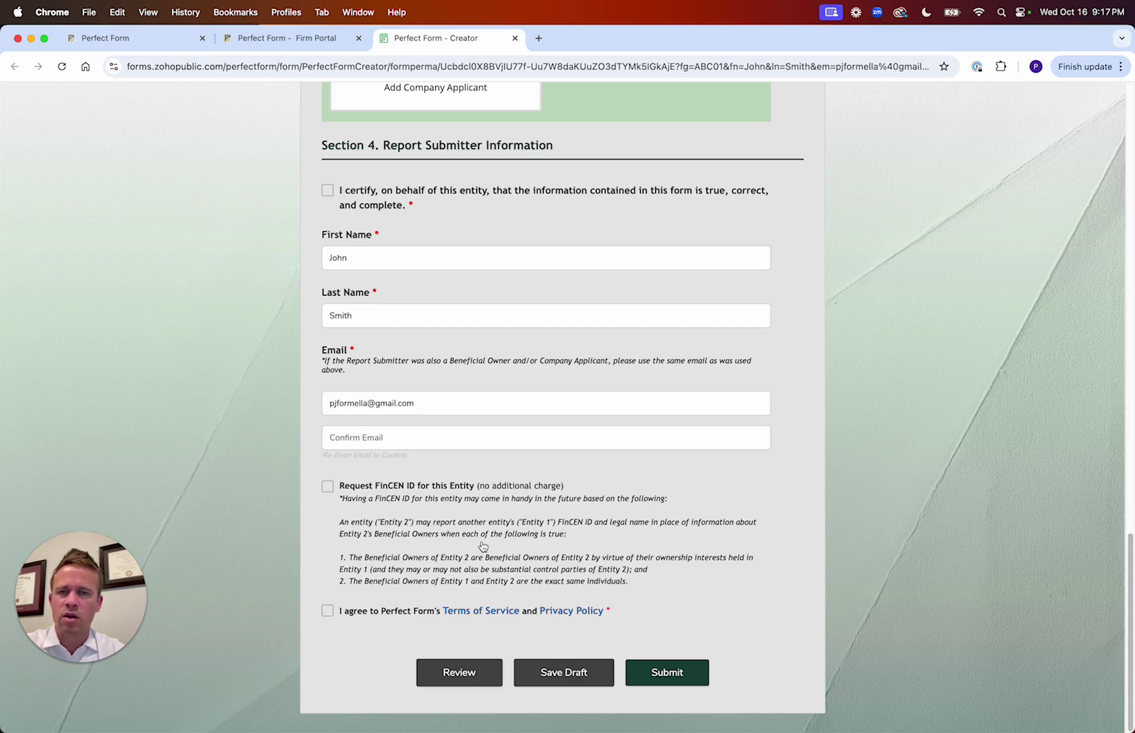
{"action": "left_click", "coordinate": [274, 38]}
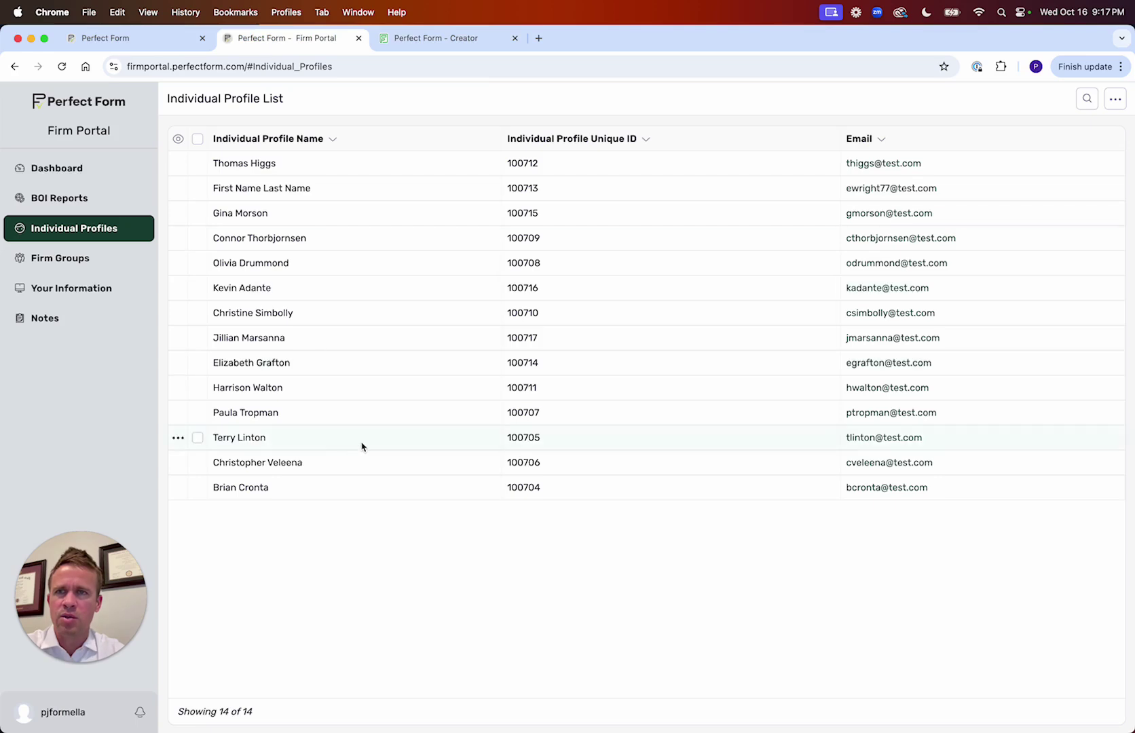
{"action": "left_click", "coordinate": [68, 167]}
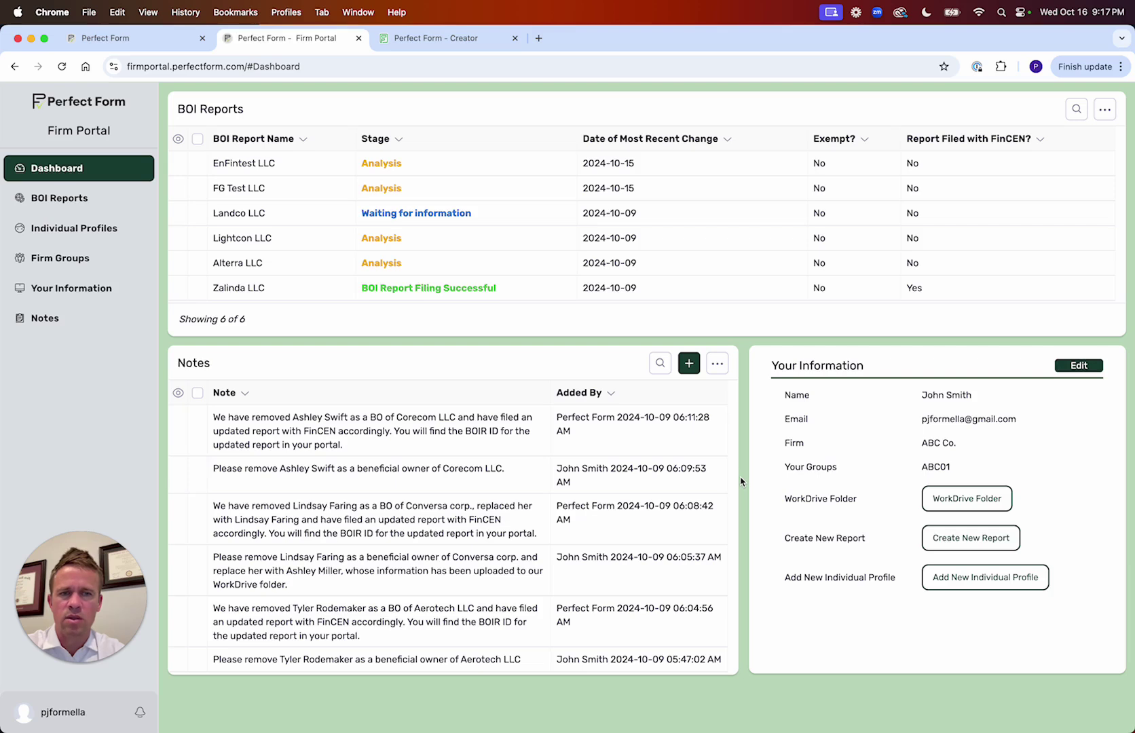
{"action": "left_click", "coordinate": [967, 502]}
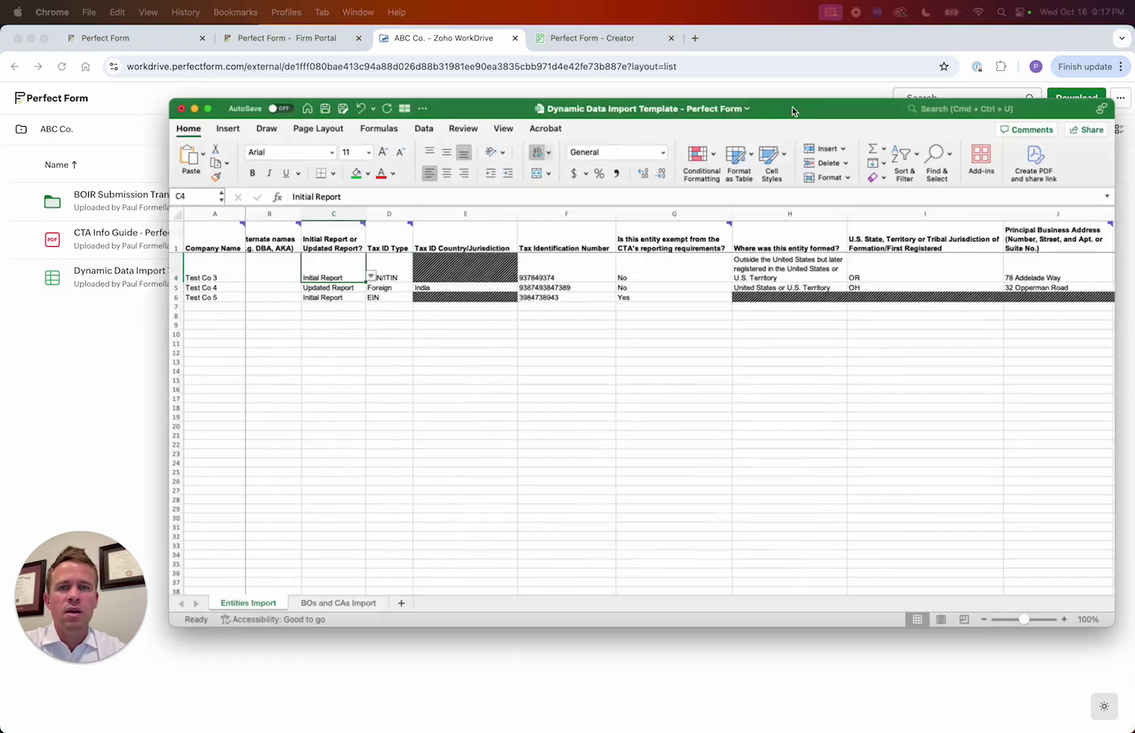
- Reposition the Dynamic Data Import Template in Excel and enlarge its Entities Import sheet to 150%
{"action": "left_click_drag", "start_coordinate": [795, 119], "coordinate": [724, 75]}
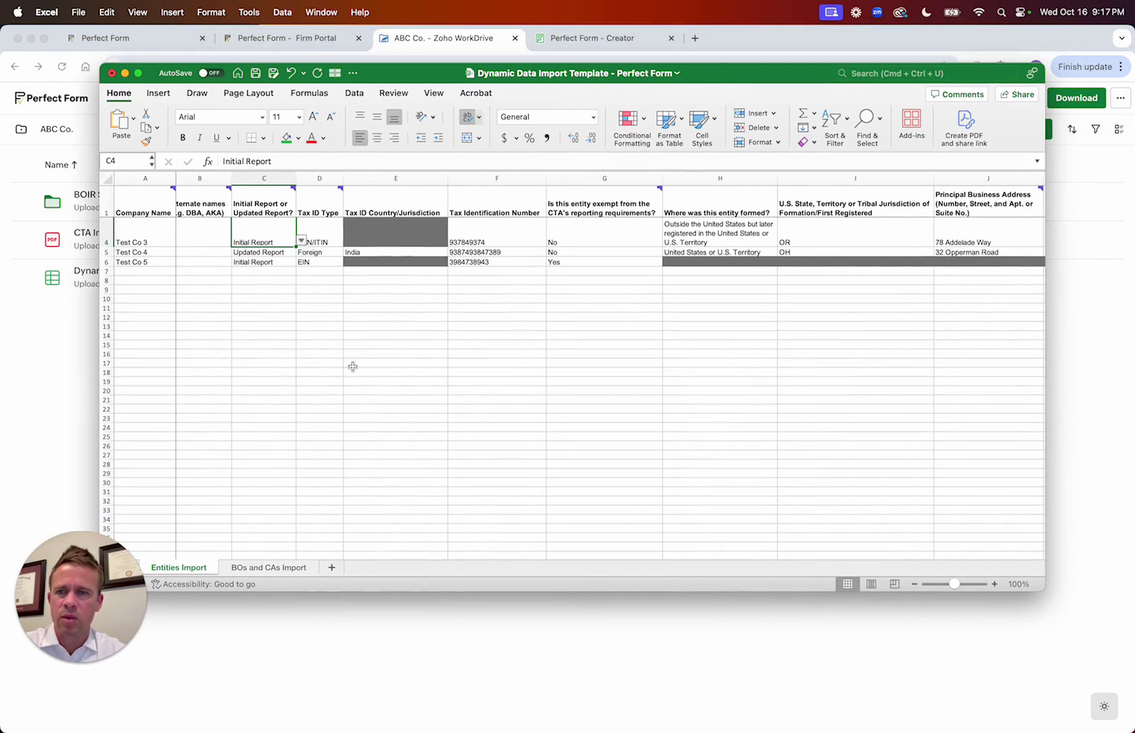
{"action": "left_click", "coordinate": [994, 584]}
{"action": "left_click", "coordinate": [994, 584]}
{"action": "left_click", "coordinate": [993, 584]}
{"action": "left_click", "coordinate": [994, 583]}
{"action": "left_click", "coordinate": [994, 584]}
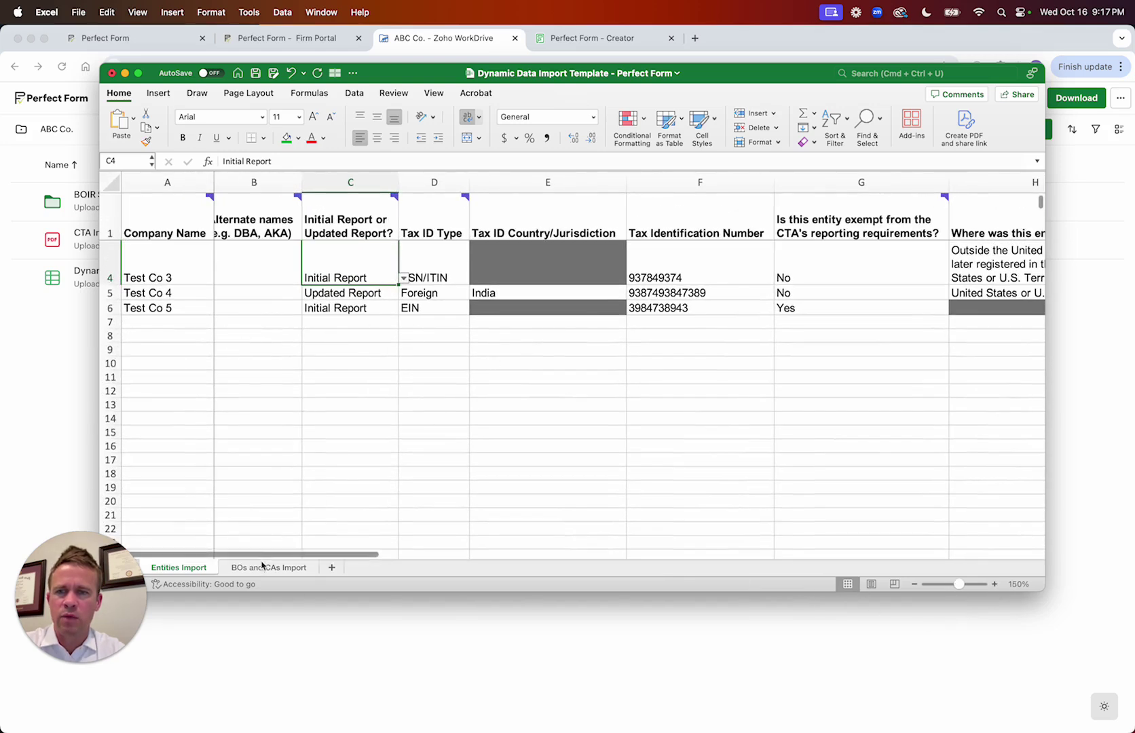
- Show the BOs and CAs Import sheet and enlarge it to 140%
{"action": "left_click", "coordinate": [268, 567]}
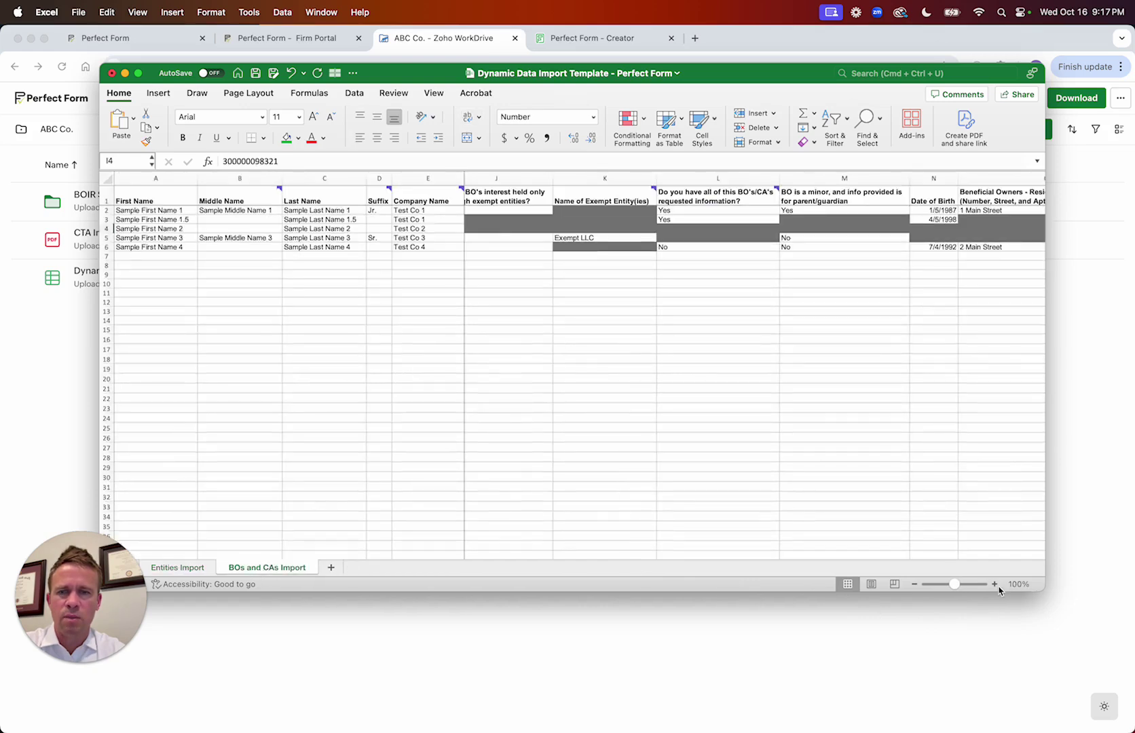
{"action": "left_click", "coordinate": [994, 584]}
{"action": "left_click", "coordinate": [993, 583]}
{"action": "left_click", "coordinate": [994, 583]}
{"action": "left_click", "coordinate": [994, 583]}
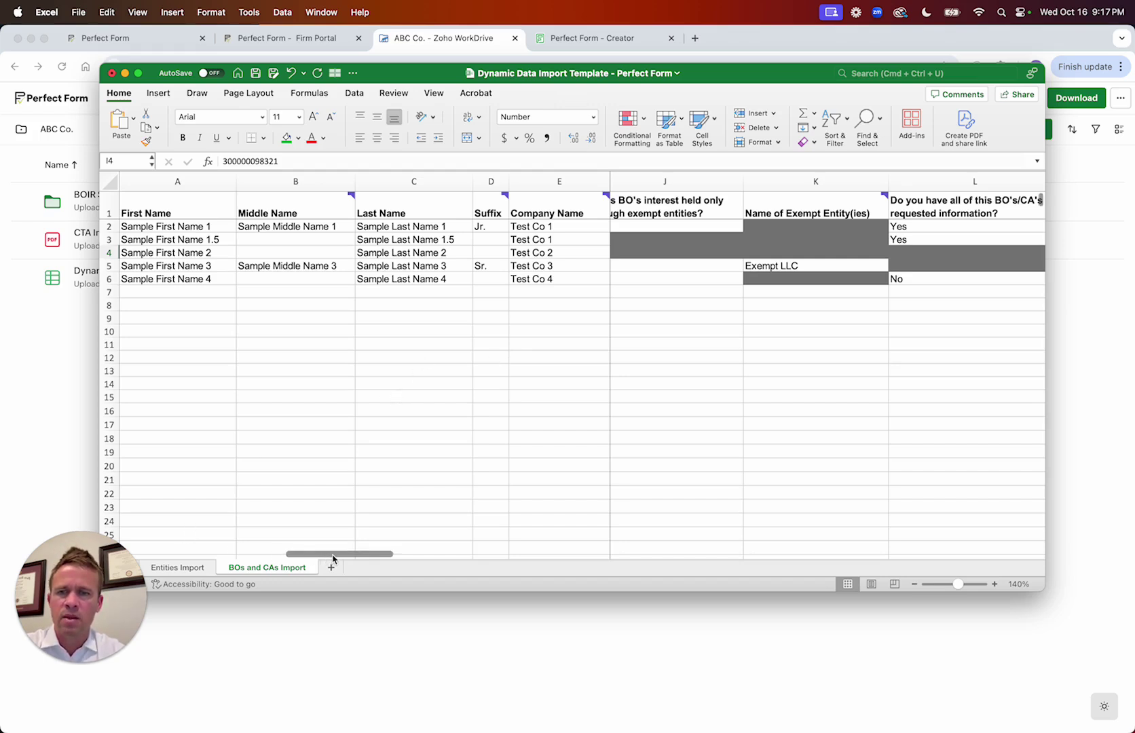
- Examine the FinCEN ID, exempt entity and requested information columns for the sample beneficial owners
{"action": "left_click", "coordinate": [645, 240]}
{"action": "left_click", "coordinate": [557, 240]}
{"action": "left_click", "coordinate": [417, 241]}
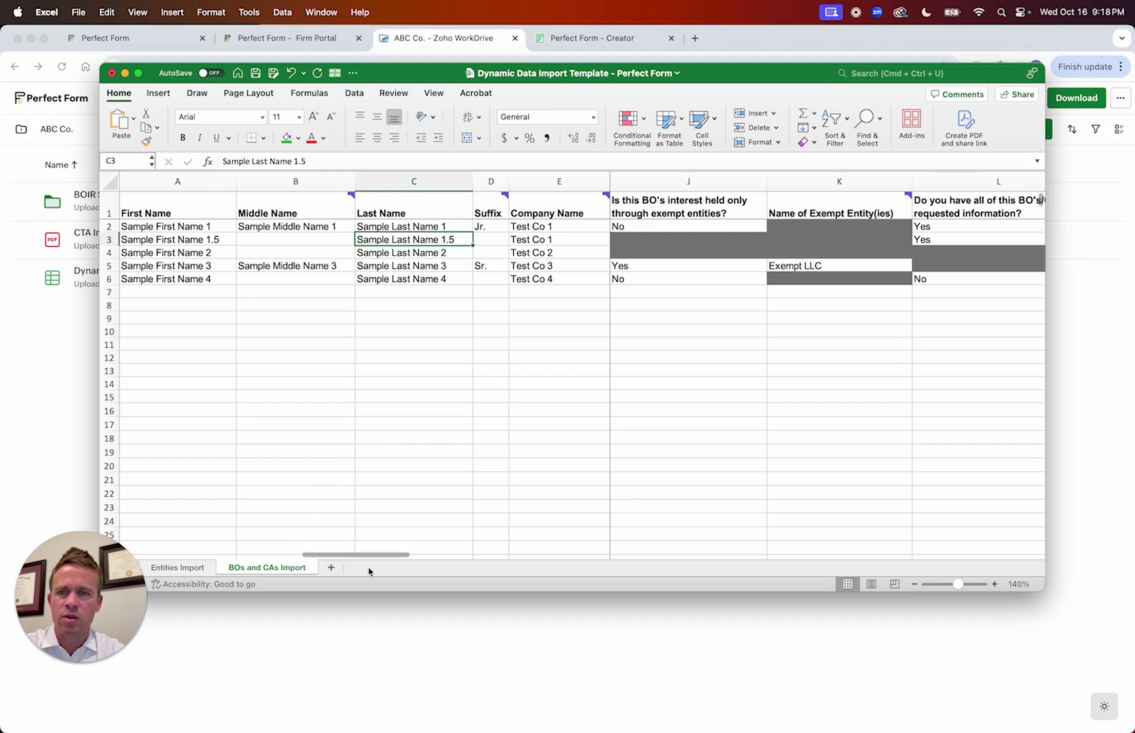
{"action": "left_click_drag", "start_coordinate": [382, 561], "coordinate": [345, 562]}
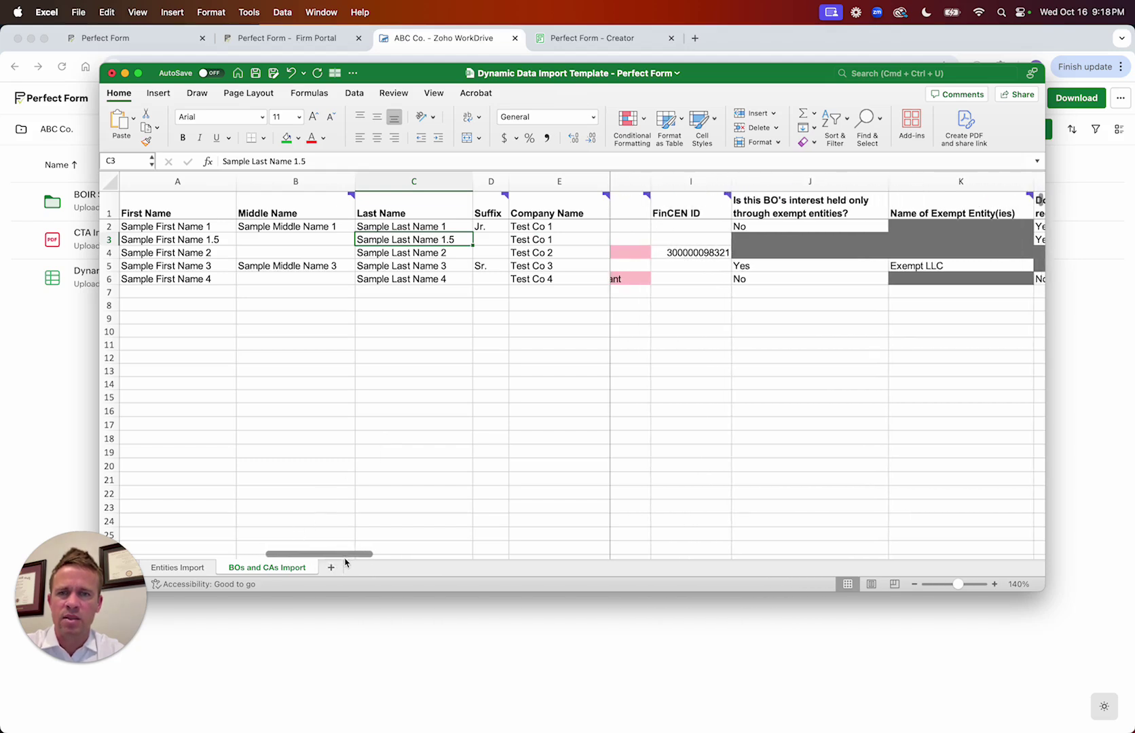
{"action": "left_click", "coordinate": [691, 256]}
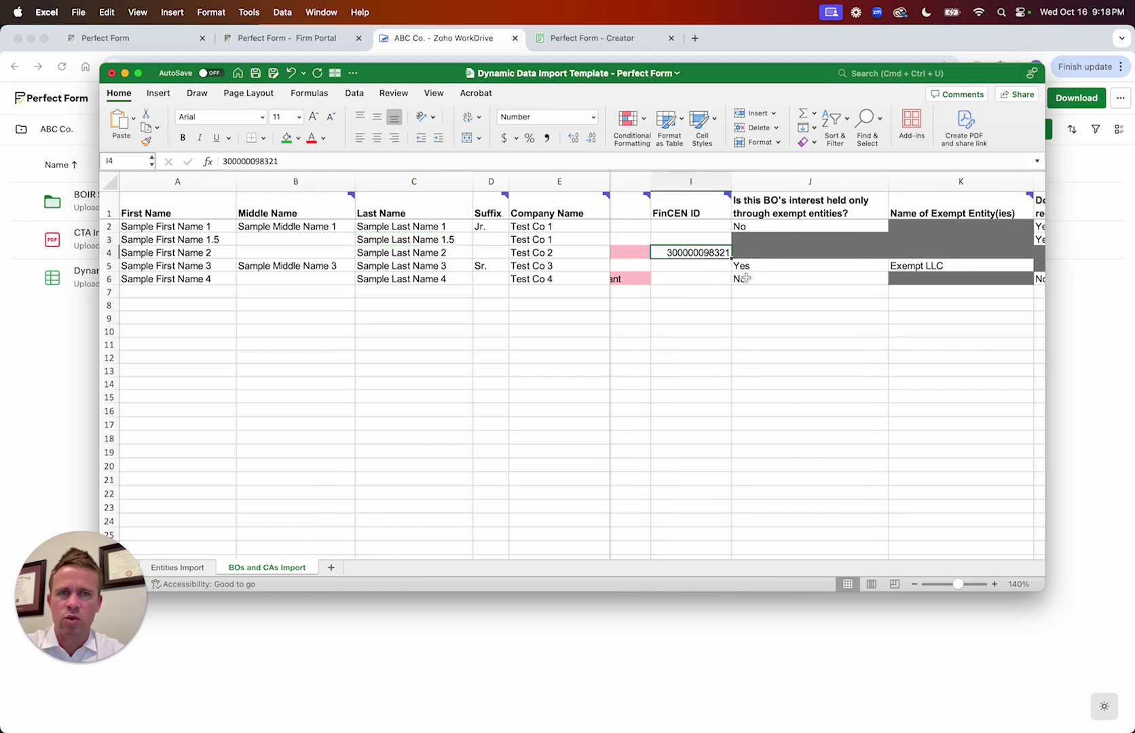
{"action": "left_click", "coordinate": [743, 250]}
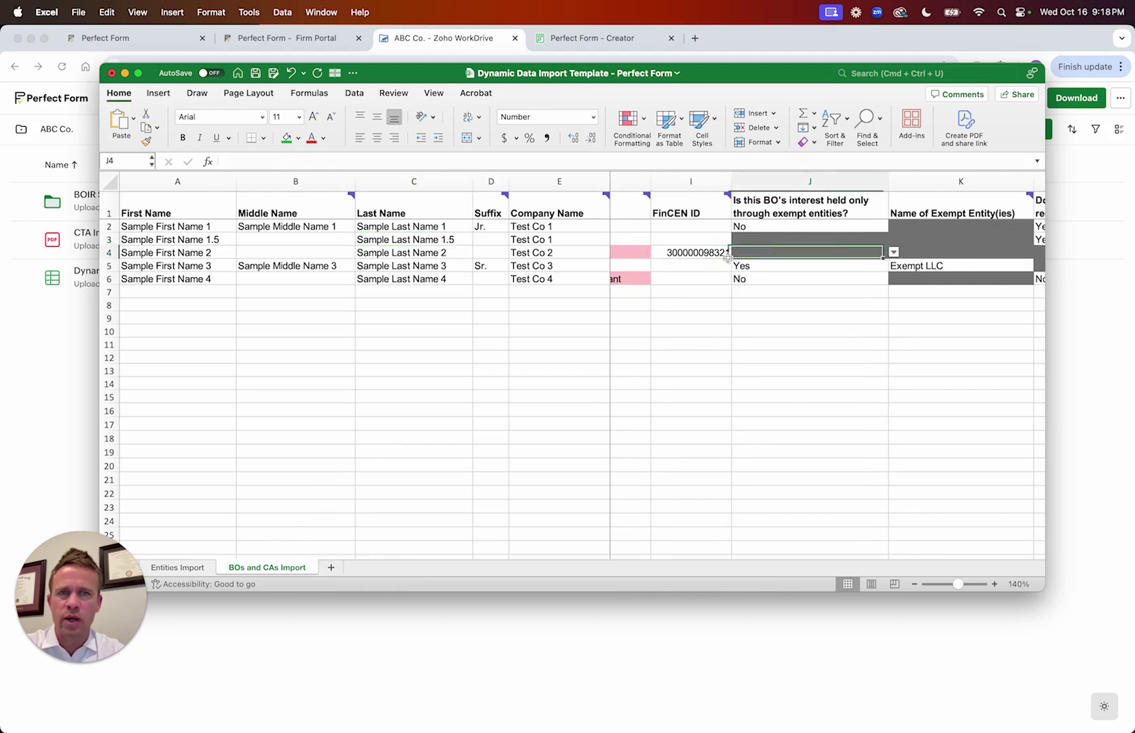
{"action": "left_click_drag", "start_coordinate": [291, 554], "coordinate": [349, 380]}
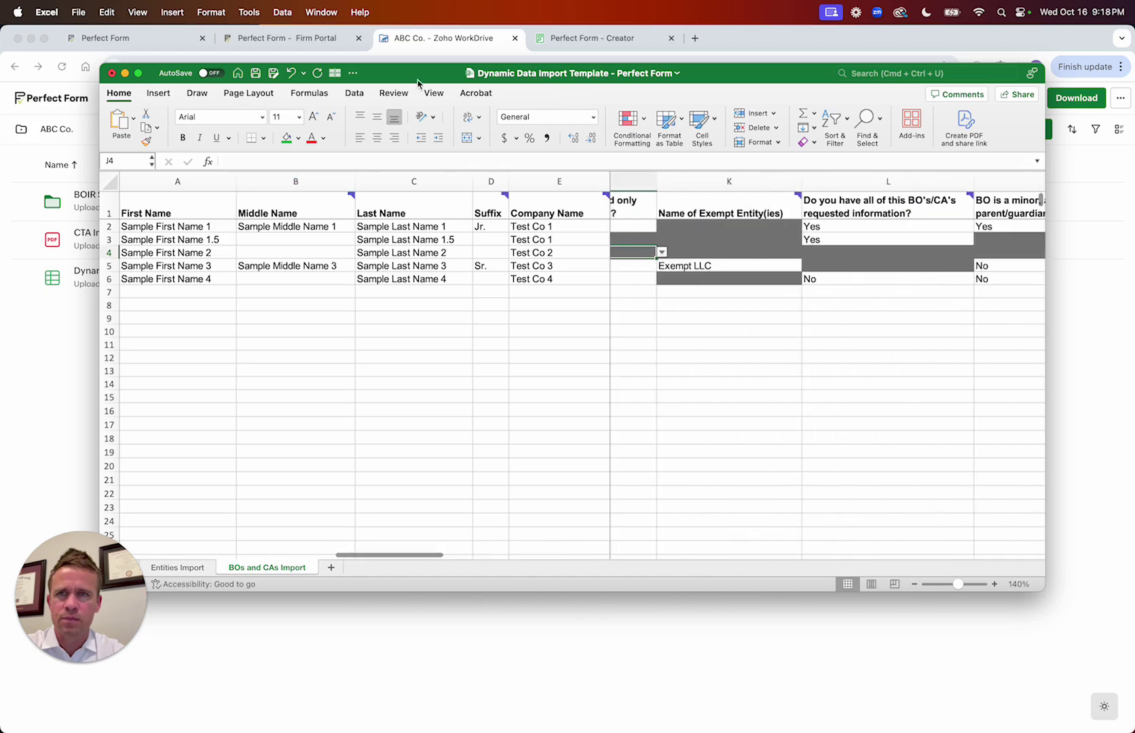
- Move the Excel template out of the way and return to the Firm Portal dashboard in Chrome
{"action": "left_click_drag", "start_coordinate": [418, 72], "coordinate": [418, 0]}
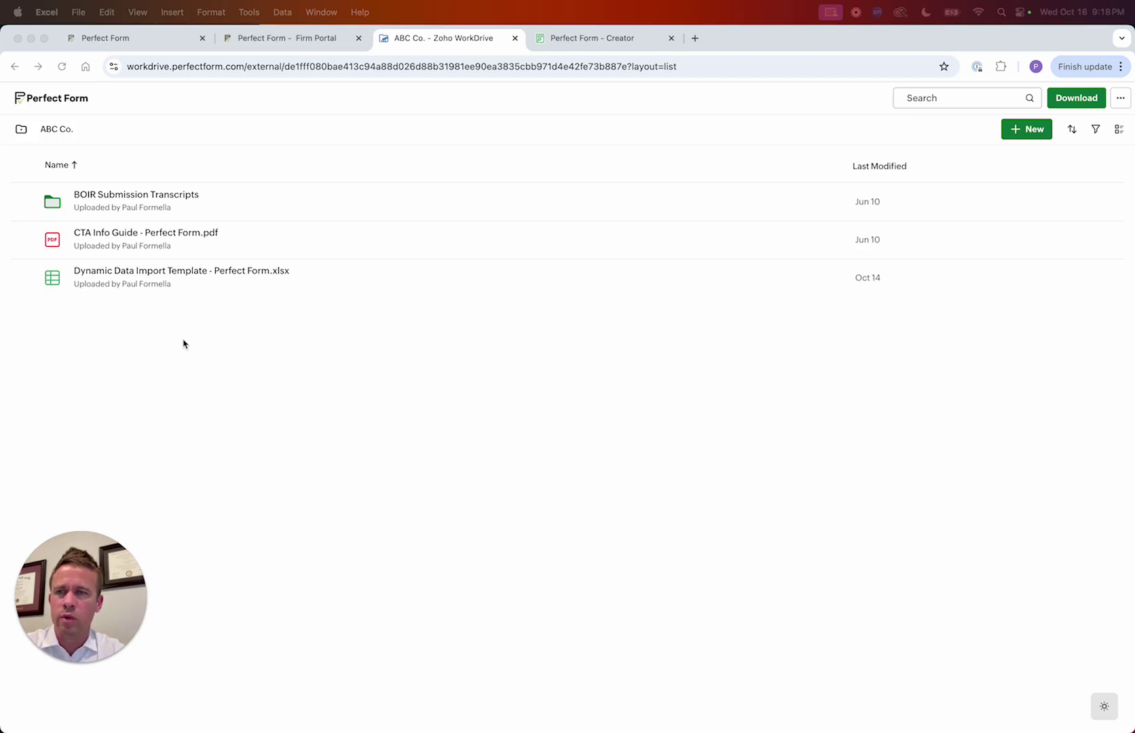
{"action": "left_click", "coordinate": [269, 42]}
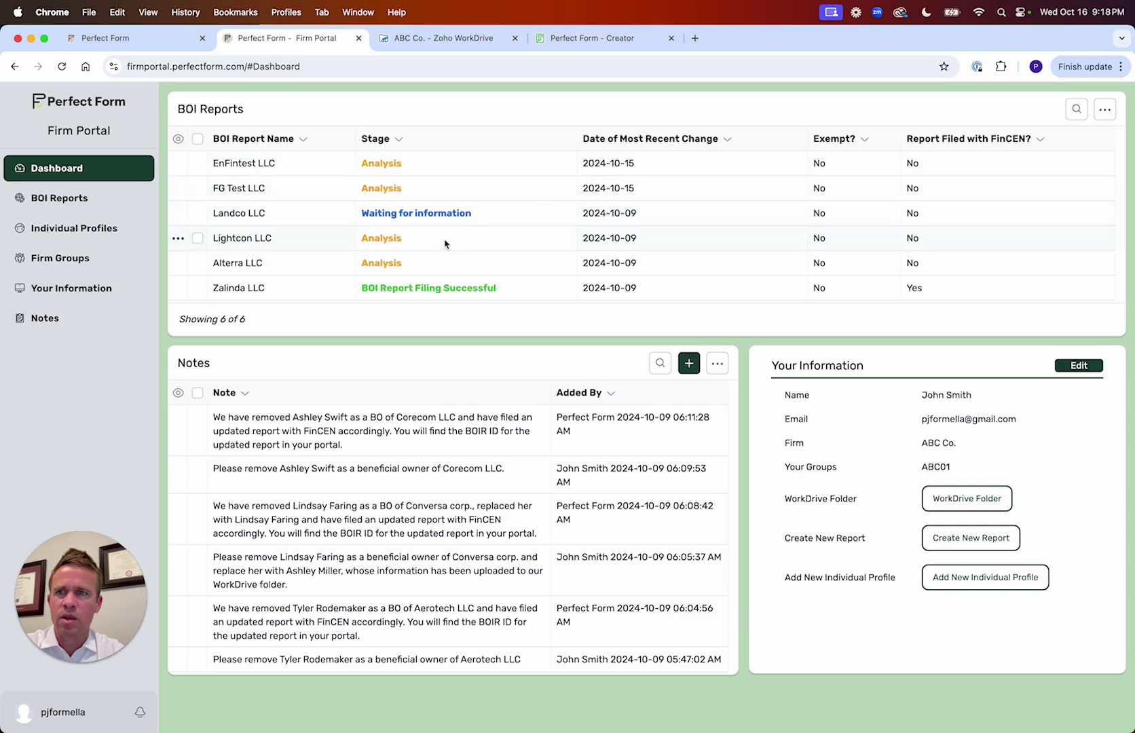
- Open the Zalinda LLC report from the BOI Reports list, highlight its BOIR ID and close the details
{"action": "left_click", "coordinate": [66, 205]}
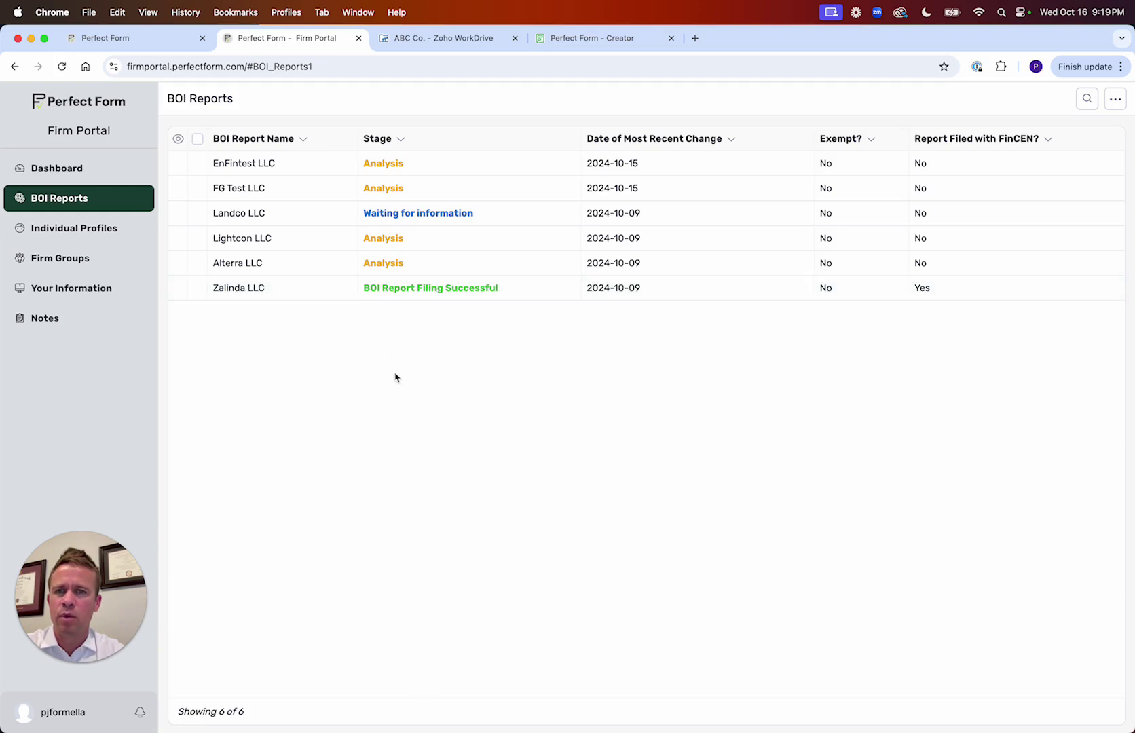
{"action": "left_click", "coordinate": [378, 291]}
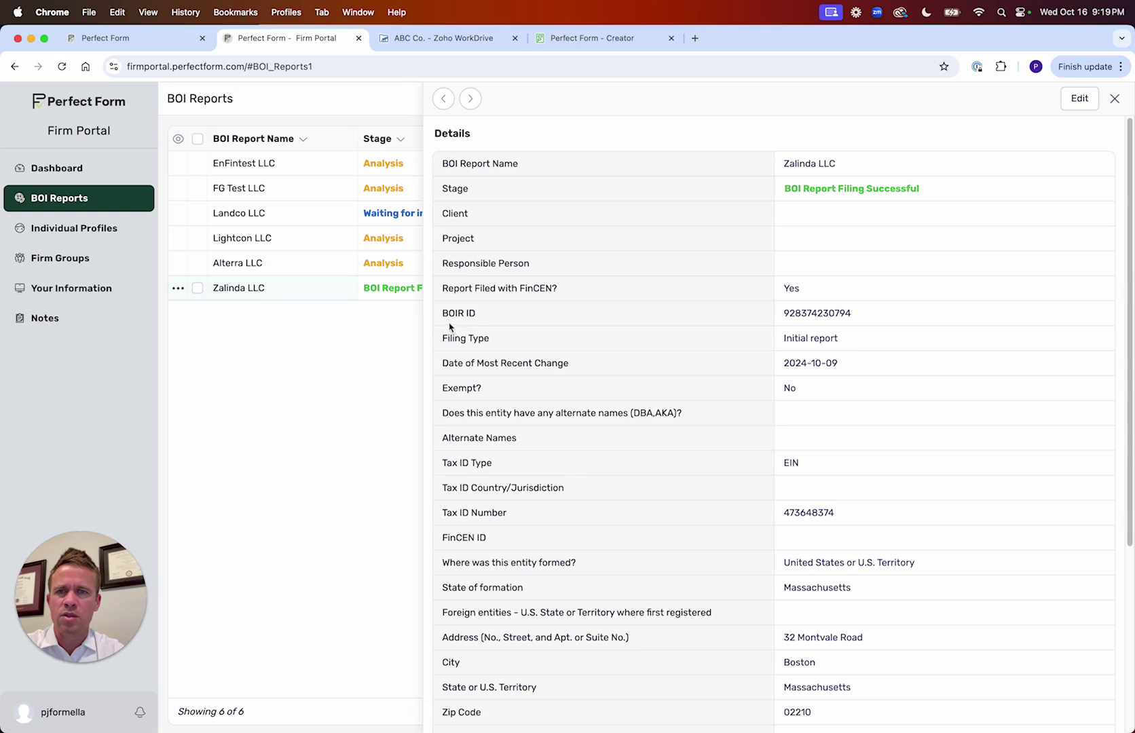
{"action": "left_click_drag", "start_coordinate": [444, 317], "coordinate": [475, 316]}
{"action": "left_click_drag", "start_coordinate": [786, 316], "coordinate": [839, 342]}
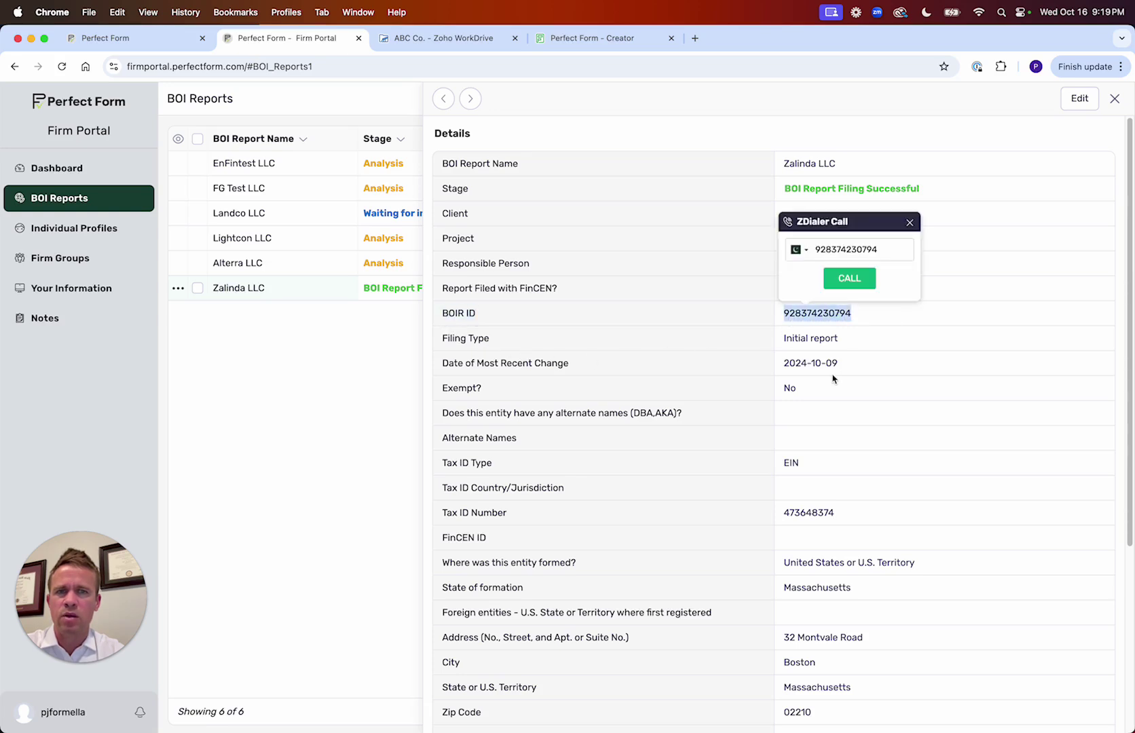
{"action": "left_click", "coordinate": [798, 321]}
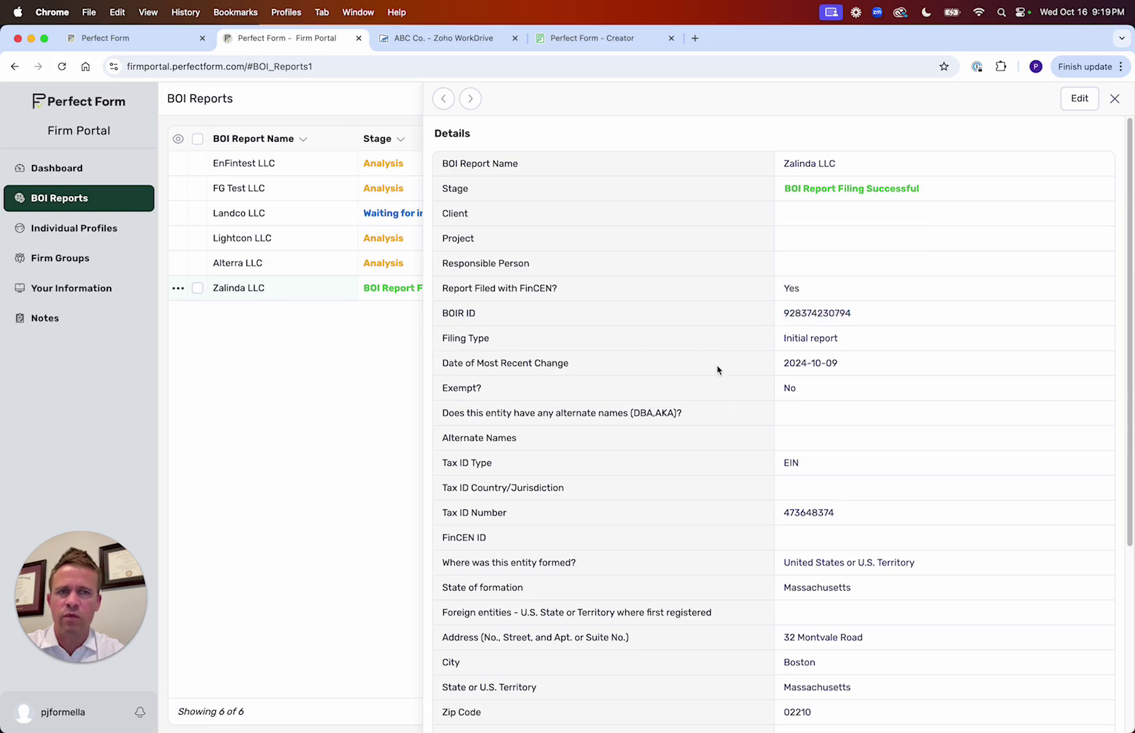
{"action": "left_click", "coordinate": [1115, 100]}
- Return to the Dashboard, view the firm's WorkDrive folder and come back to the Firm Portal
{"action": "left_click", "coordinate": [65, 168]}
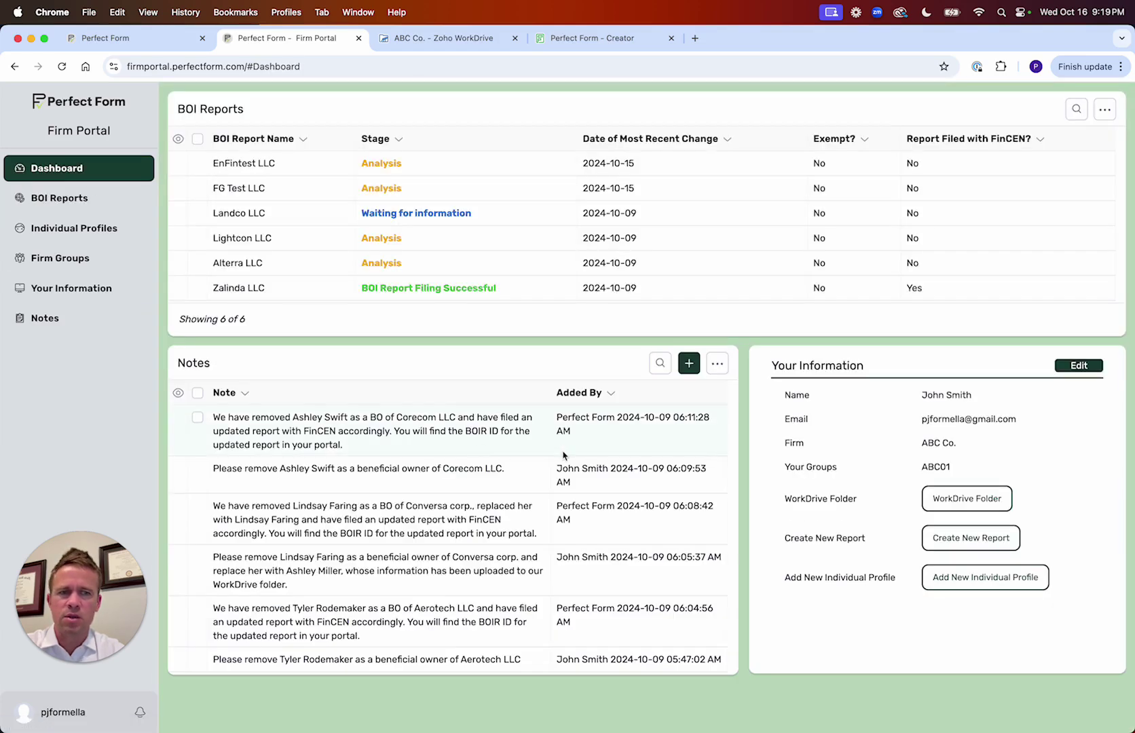
{"action": "left_click", "coordinate": [961, 503]}
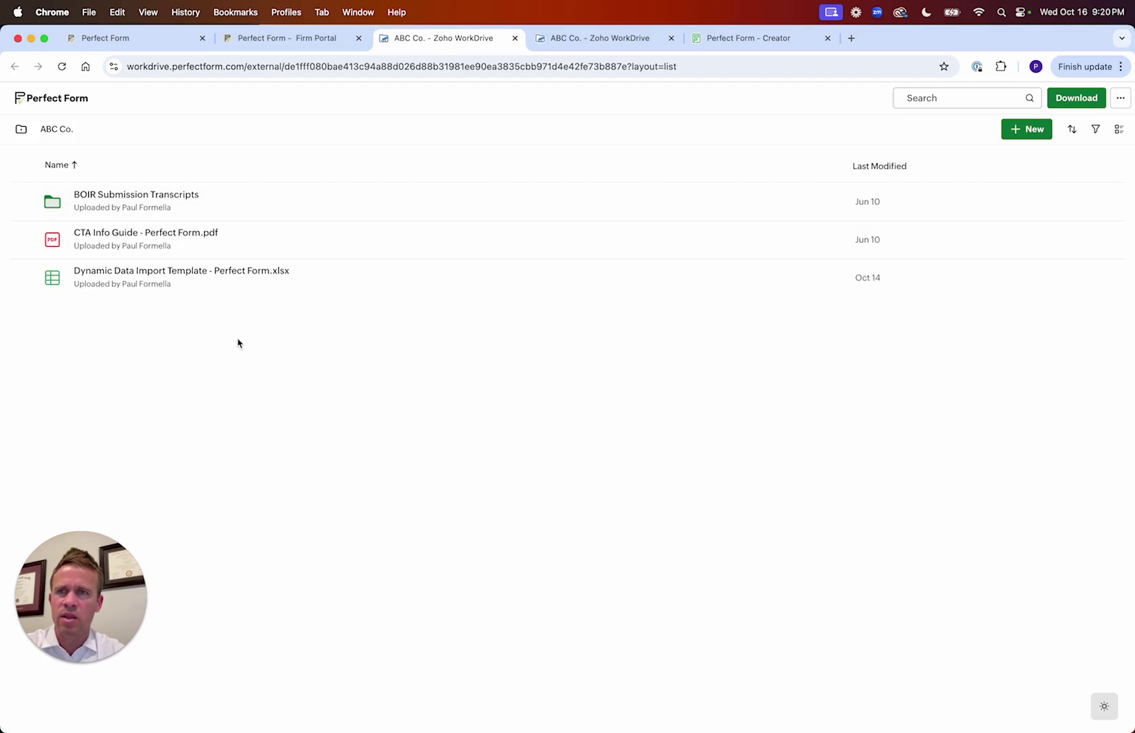
{"action": "left_click", "coordinate": [275, 38]}
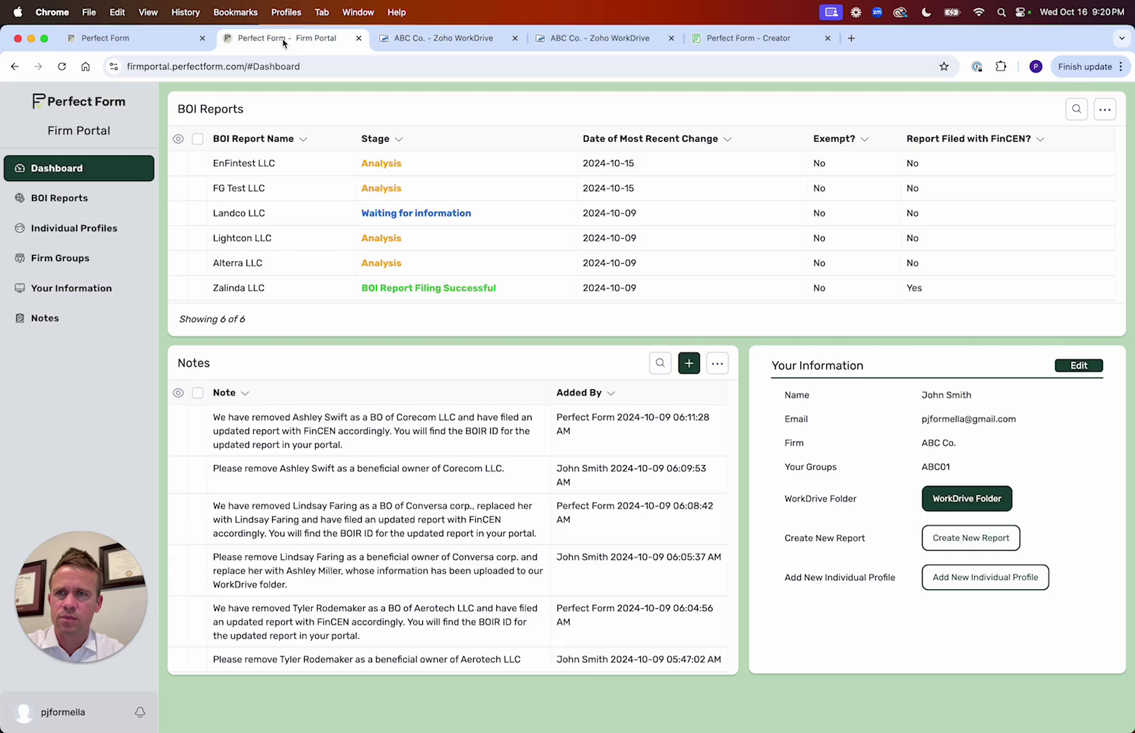
- Examine the Zalinda LLC report's filing details and Individual Profiles Roles, and close the report
{"action": "left_click", "coordinate": [67, 202]}
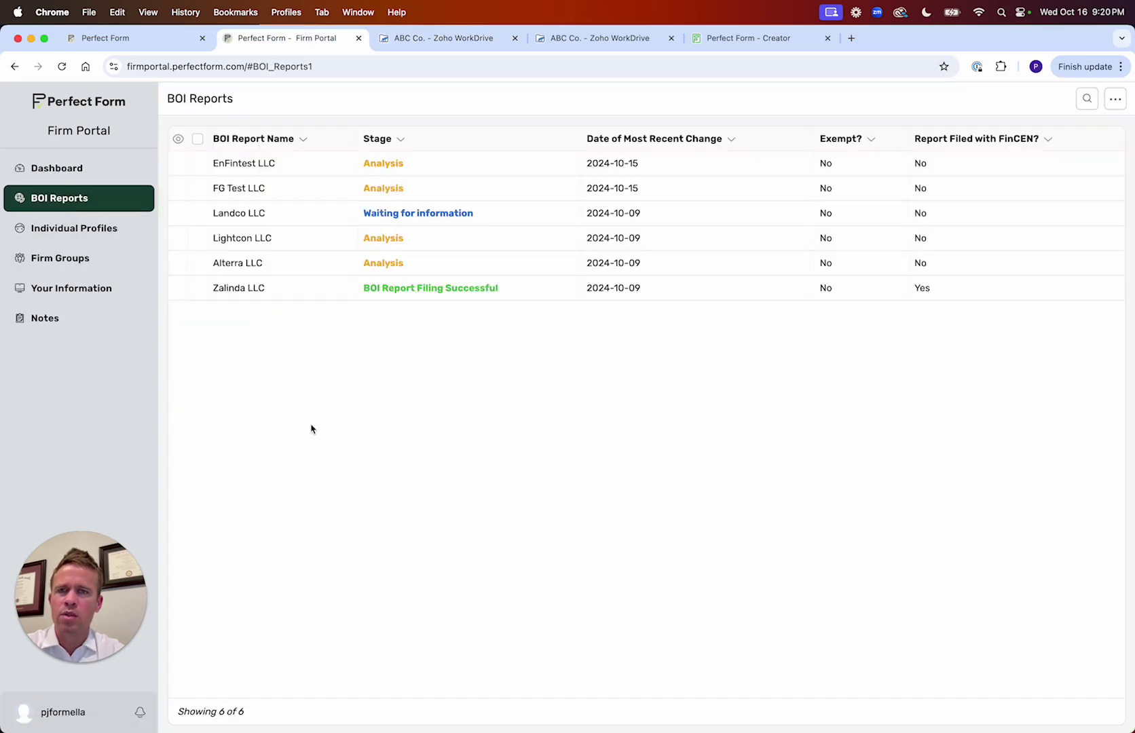
{"action": "left_click", "coordinate": [318, 289]}
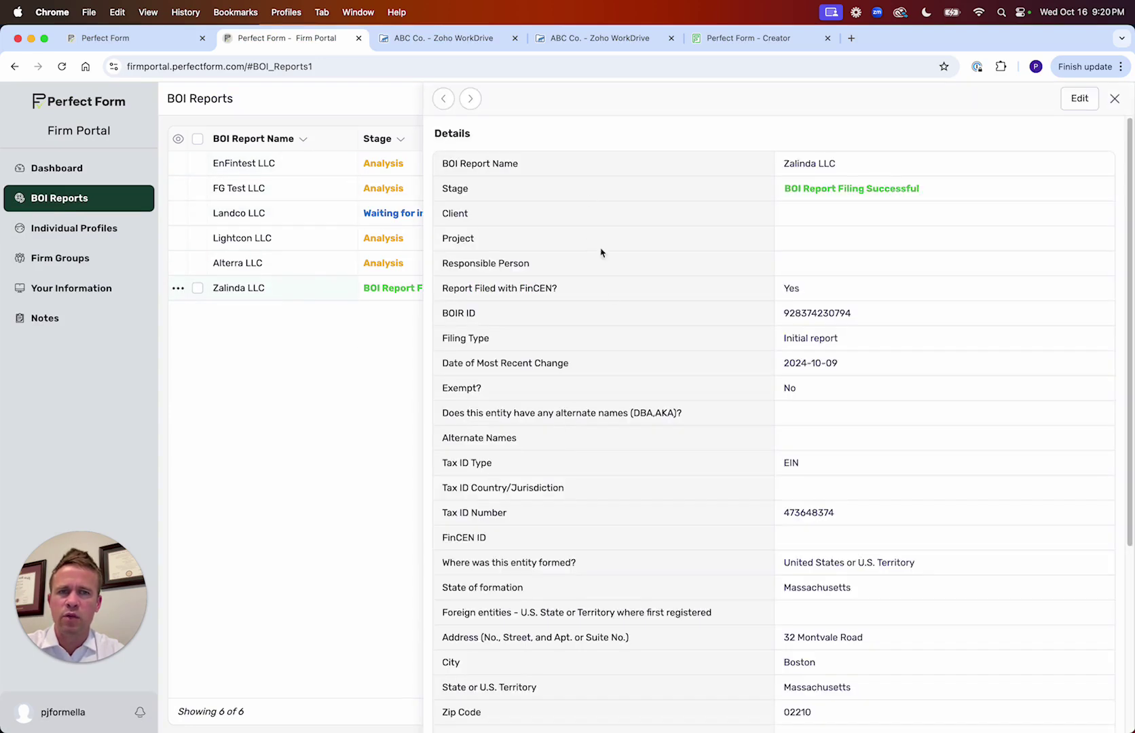
{"action": "scroll", "coordinate": [641, 525], "scroll_direction": "down", "scroll_amount": 4}
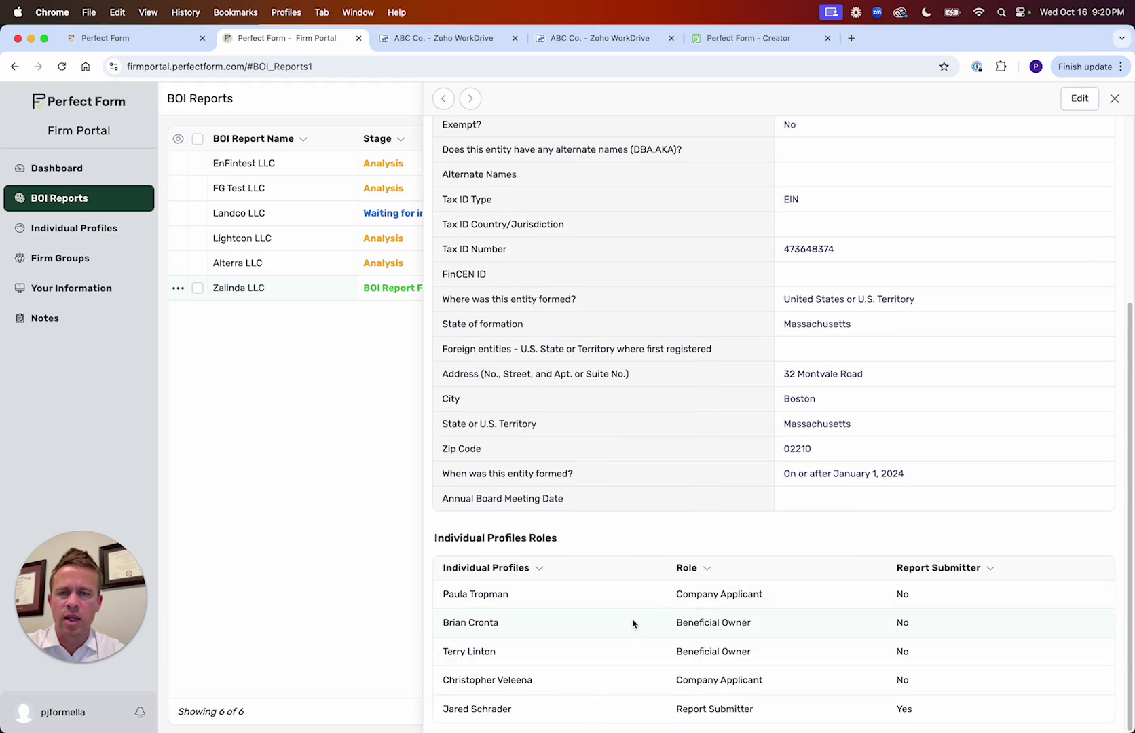
{"action": "scroll", "coordinate": [633, 624], "scroll_direction": "up", "scroll_amount": 5}
{"action": "scroll", "coordinate": [634, 623], "scroll_direction": "up", "scroll_amount": 2}
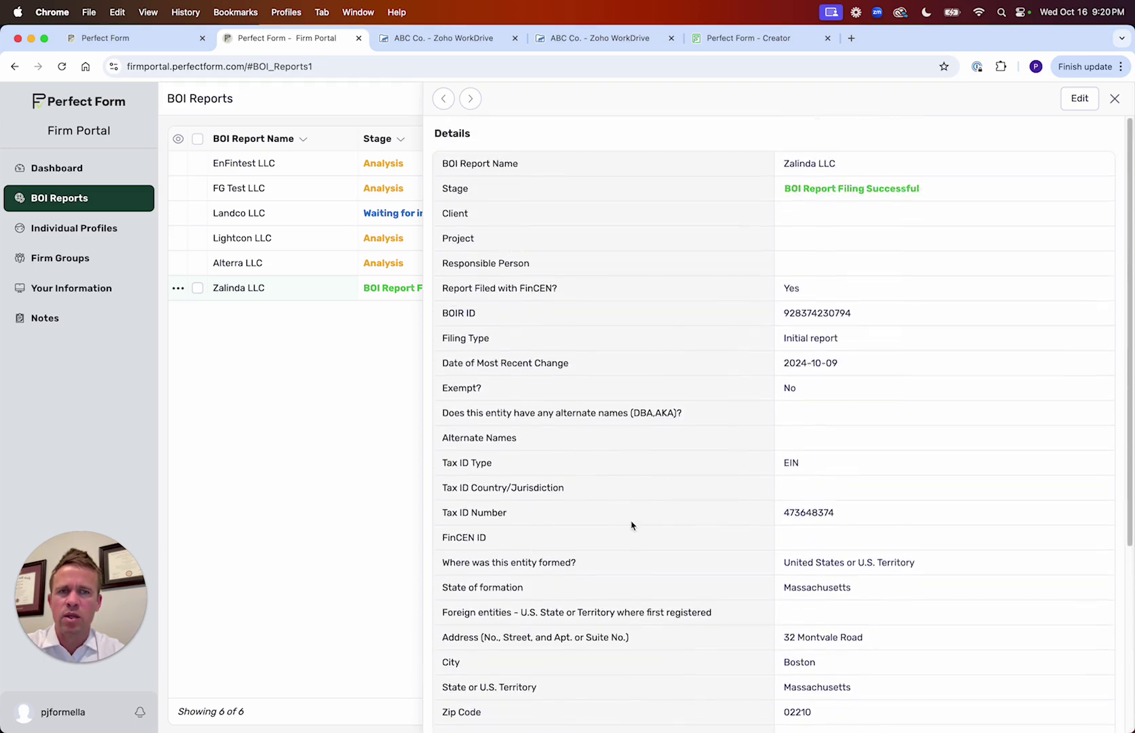
{"action": "scroll", "coordinate": [630, 527], "scroll_direction": "down", "scroll_amount": 7}
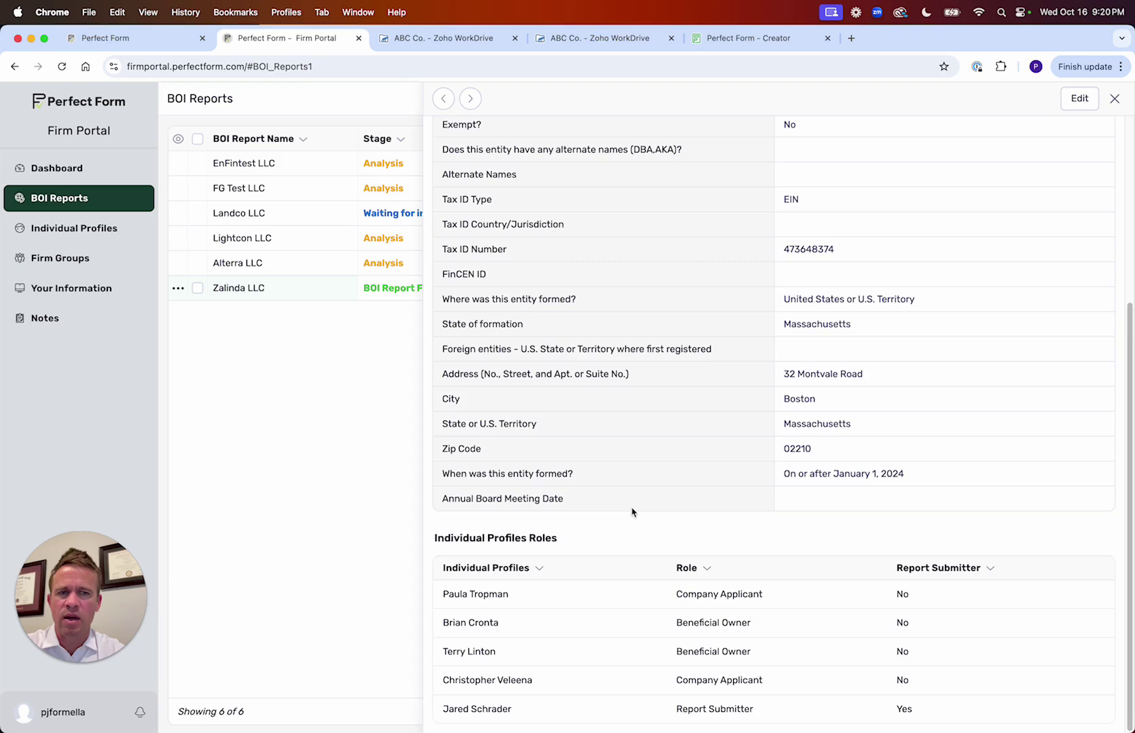
{"action": "scroll", "coordinate": [625, 483], "scroll_direction": "up", "scroll_amount": 7}
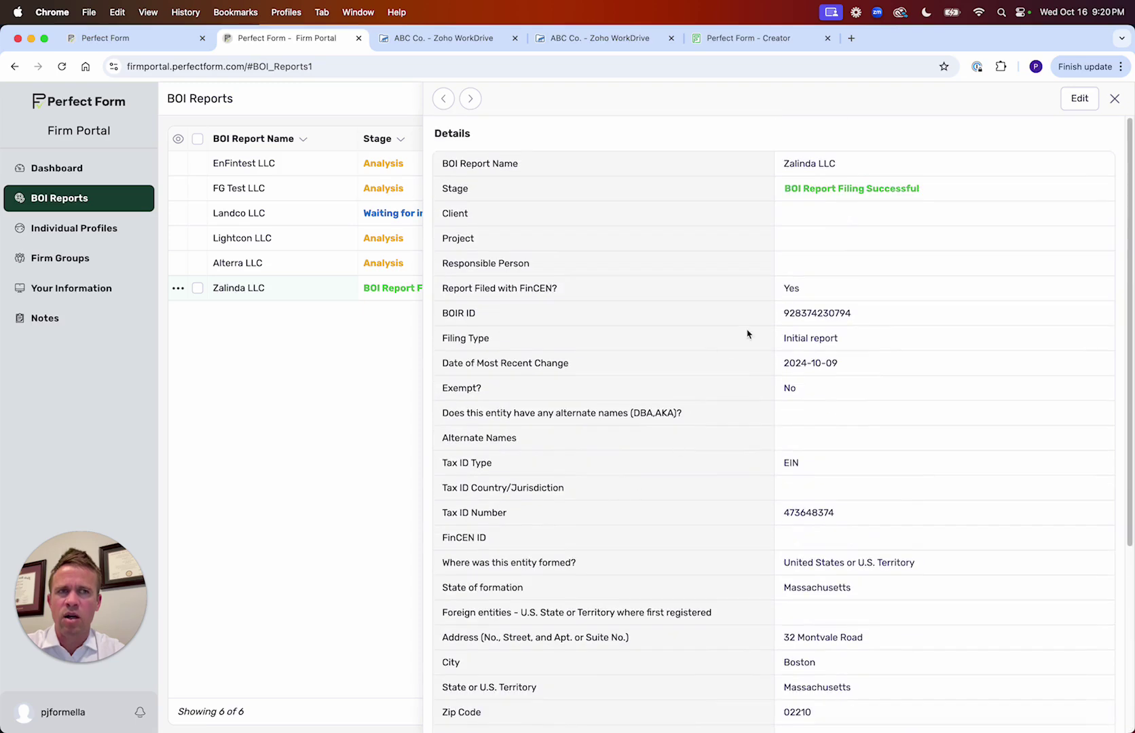
{"action": "left_click", "coordinate": [1115, 98]}
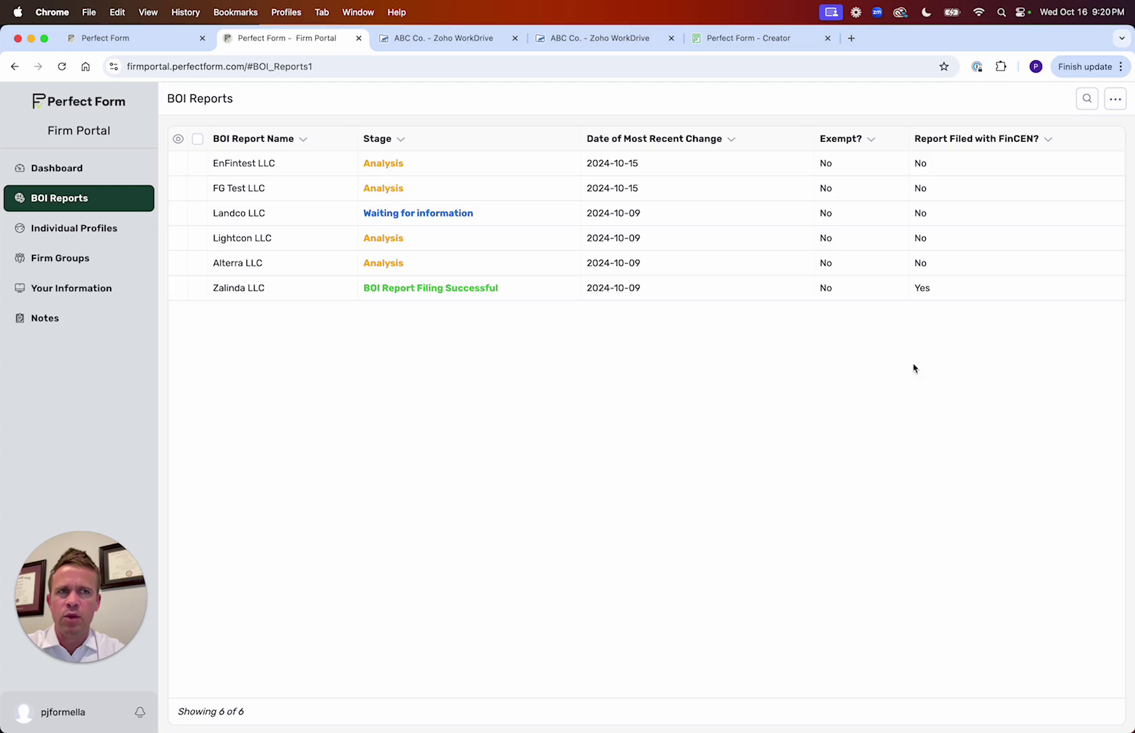
- Check the BOI report search criteria and inspect the editable Client, Project and Responsible Person fields of the Zalinda LLC report without saving
{"action": "left_click", "coordinate": [1087, 101]}
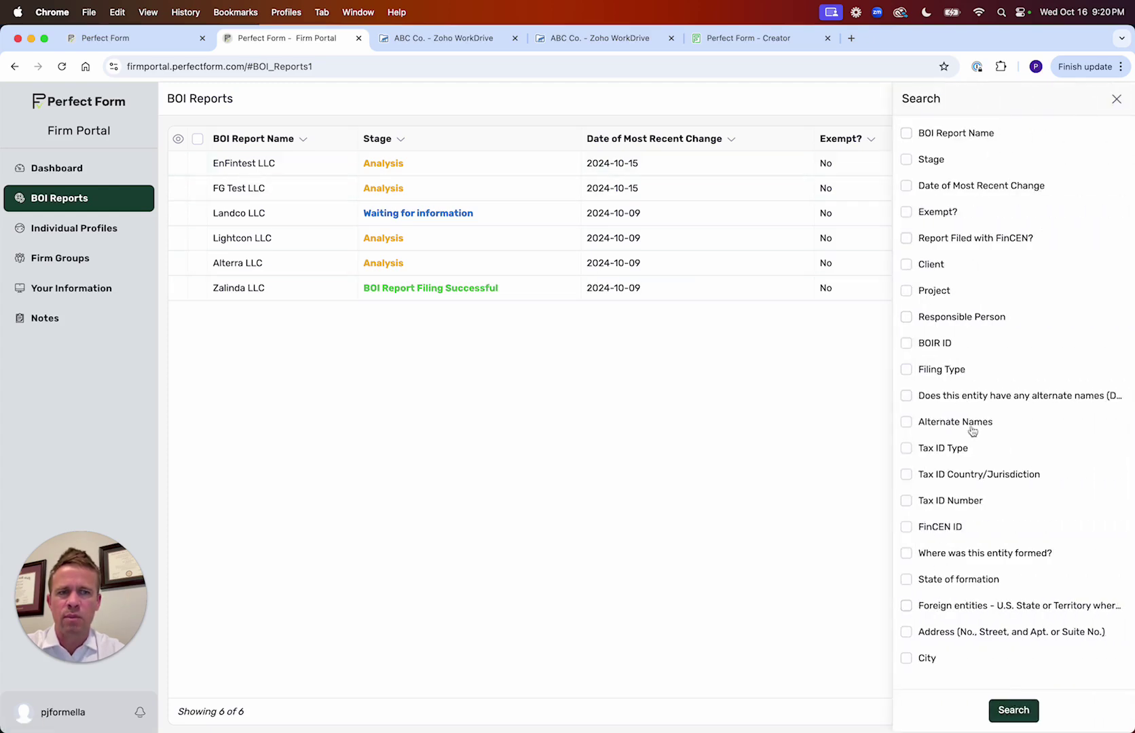
{"action": "left_click", "coordinate": [1116, 99]}
{"action": "left_click", "coordinate": [334, 290]}
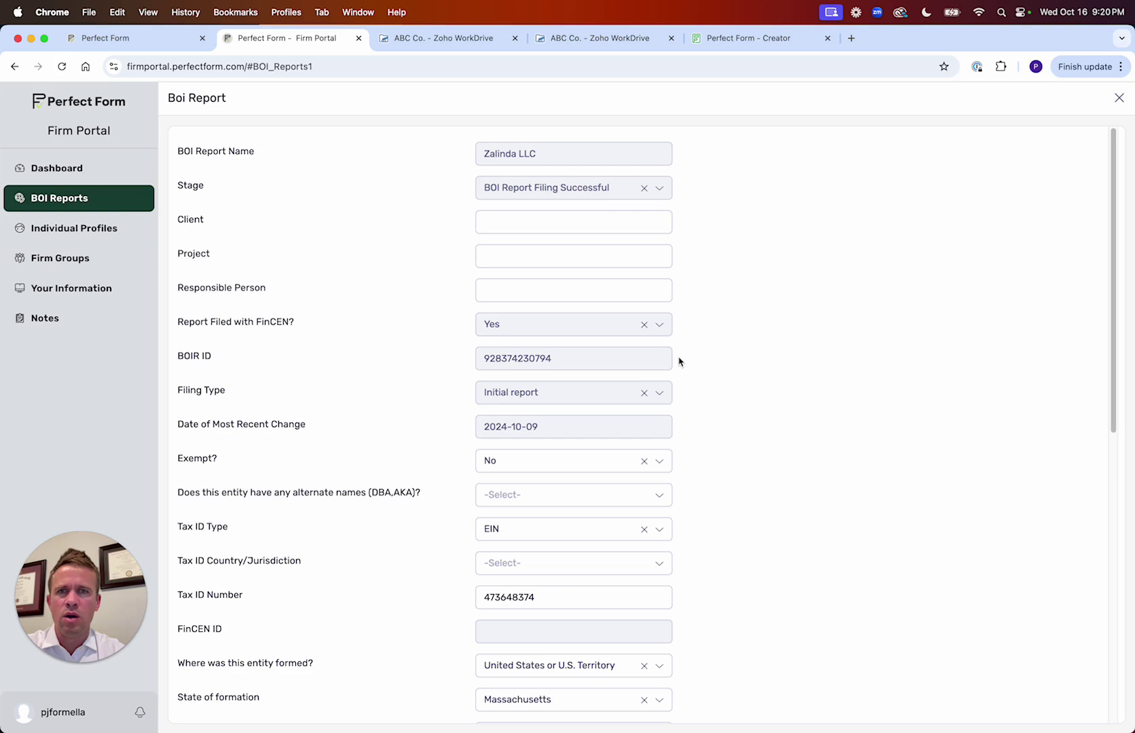
{"action": "left_click_drag", "start_coordinate": [184, 222], "coordinate": [300, 294]}
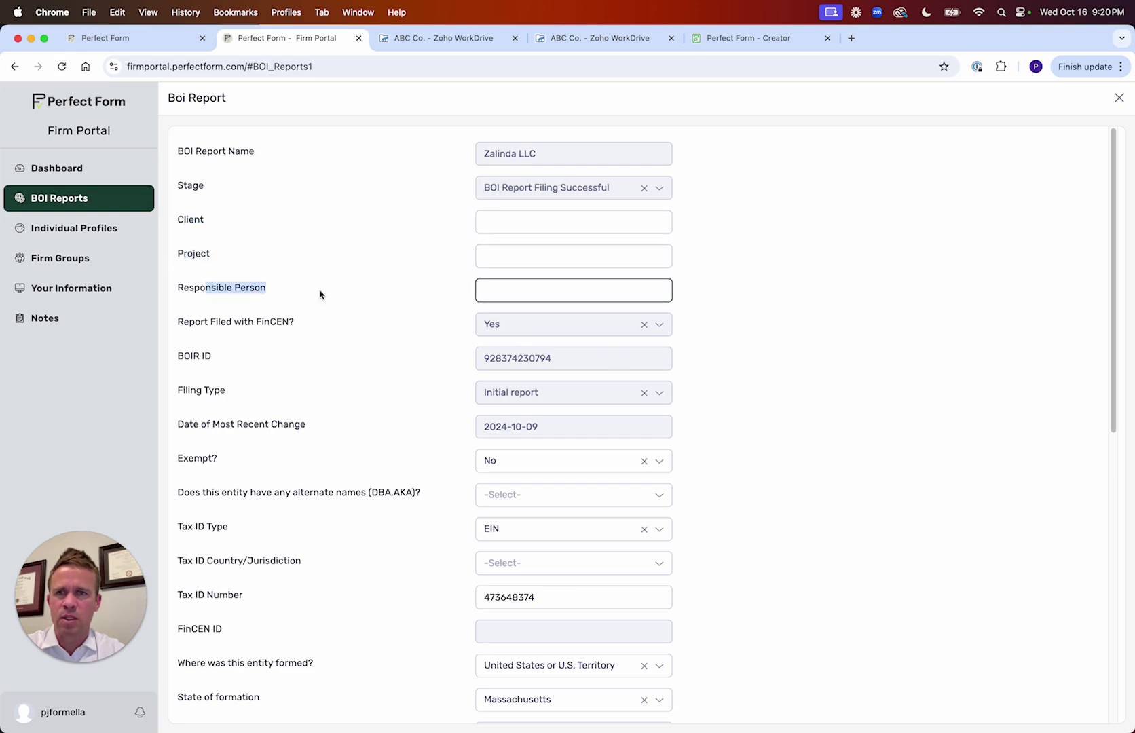
{"action": "left_click", "coordinate": [1118, 98]}
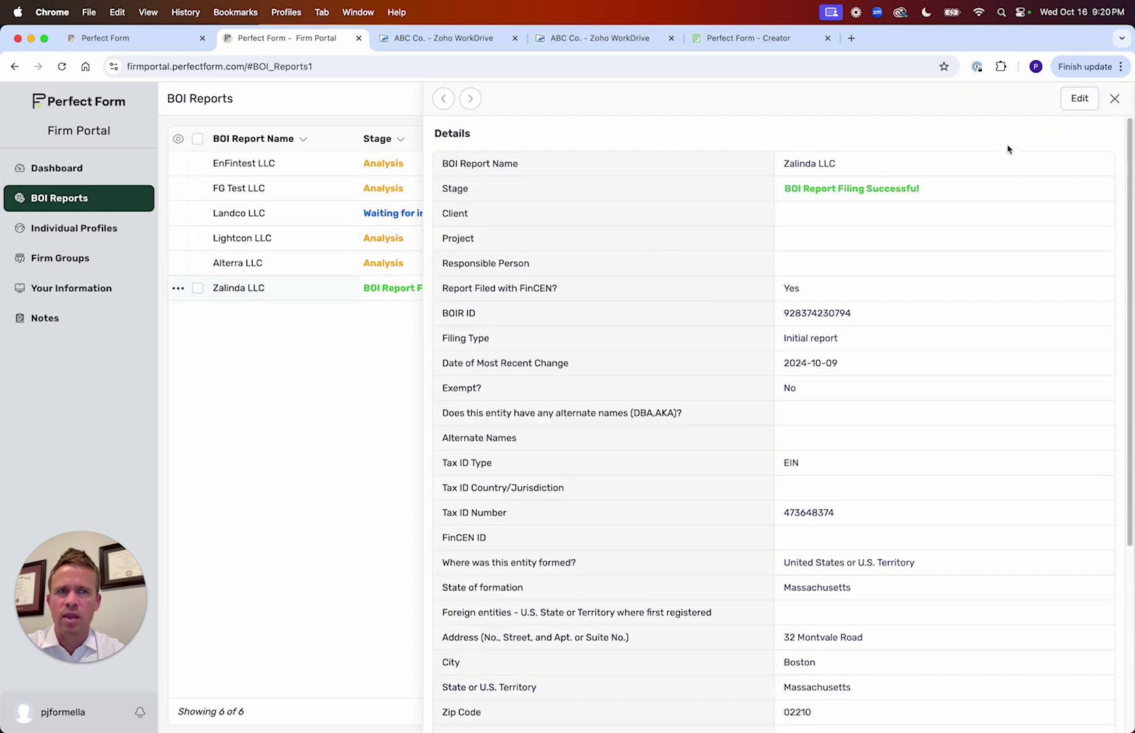
{"action": "left_click", "coordinate": [1114, 98]}
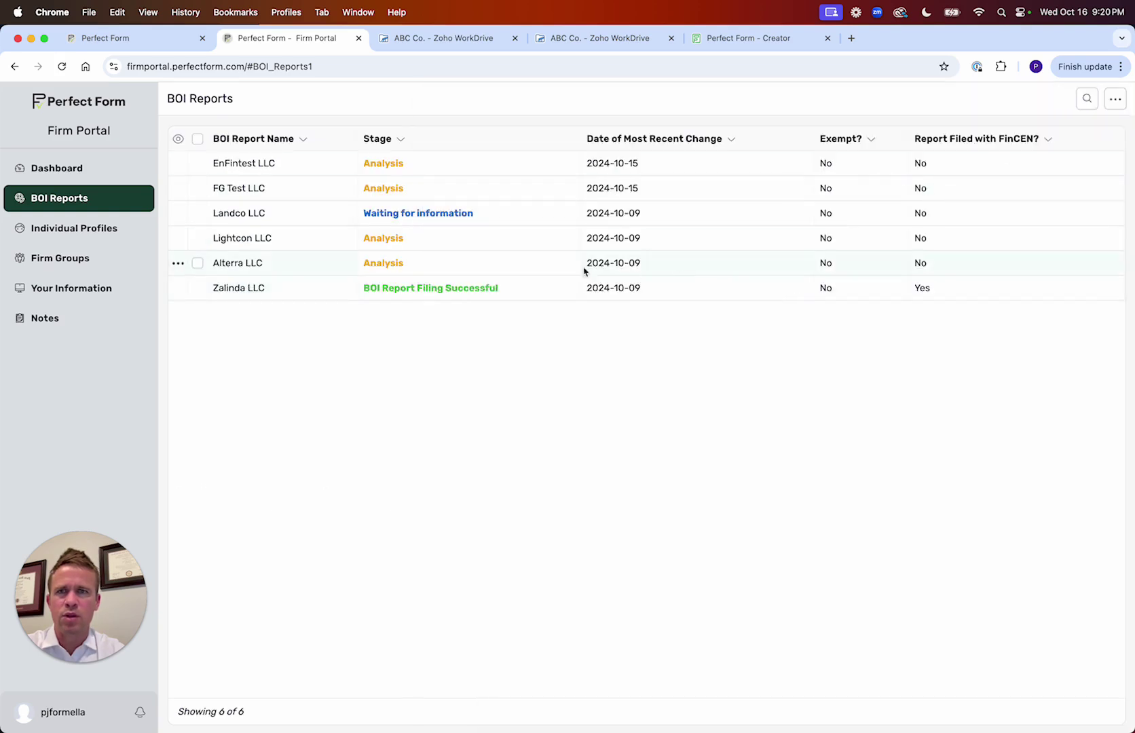
- Show the available BOI report search fields once more, close them and return to the Dashboard
{"action": "left_click", "coordinate": [1086, 99]}
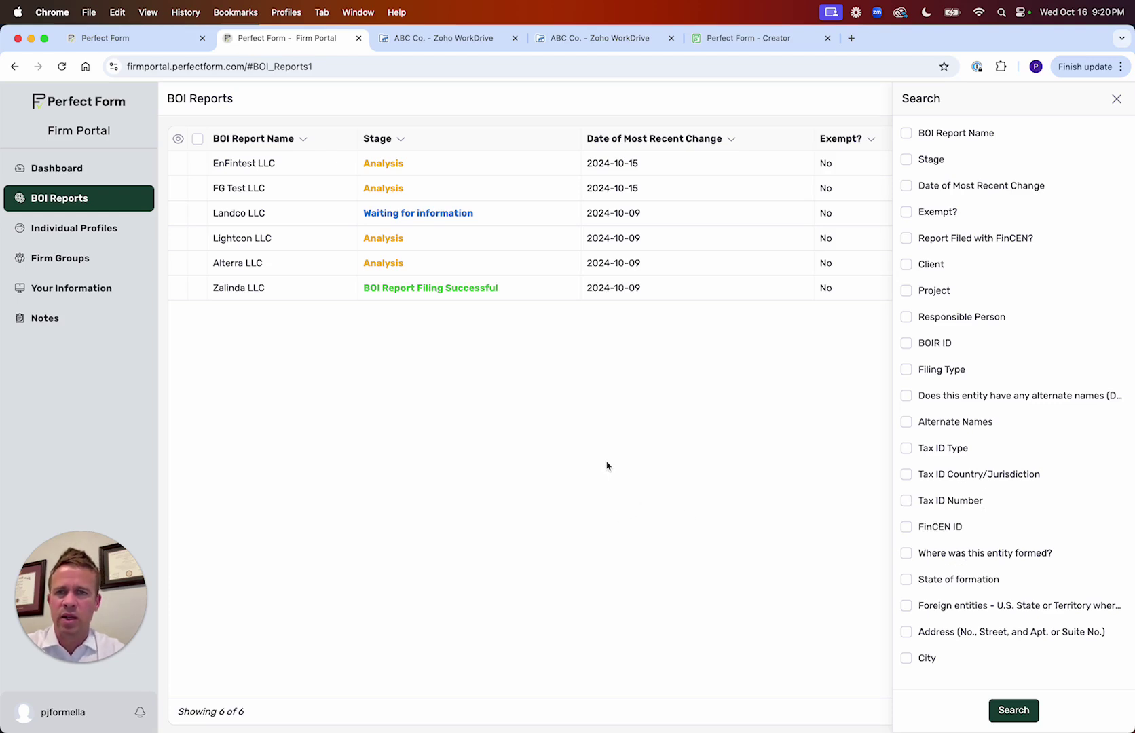
{"action": "left_click", "coordinate": [1116, 101]}
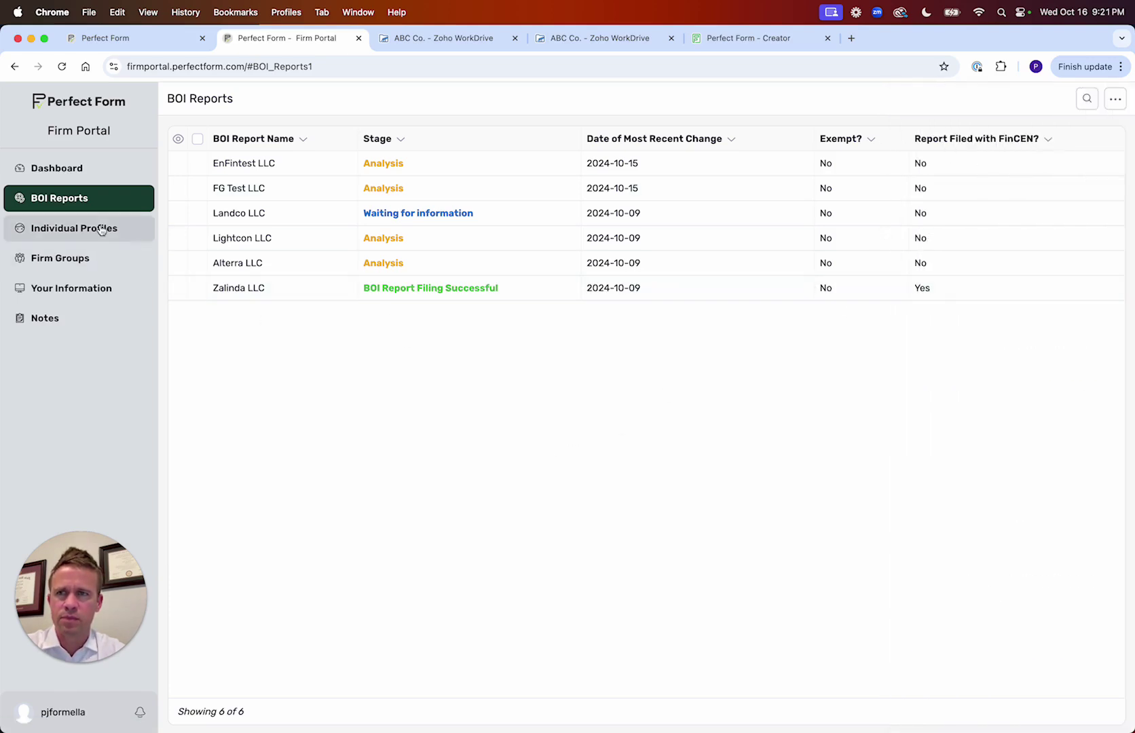
{"action": "left_click", "coordinate": [62, 168]}
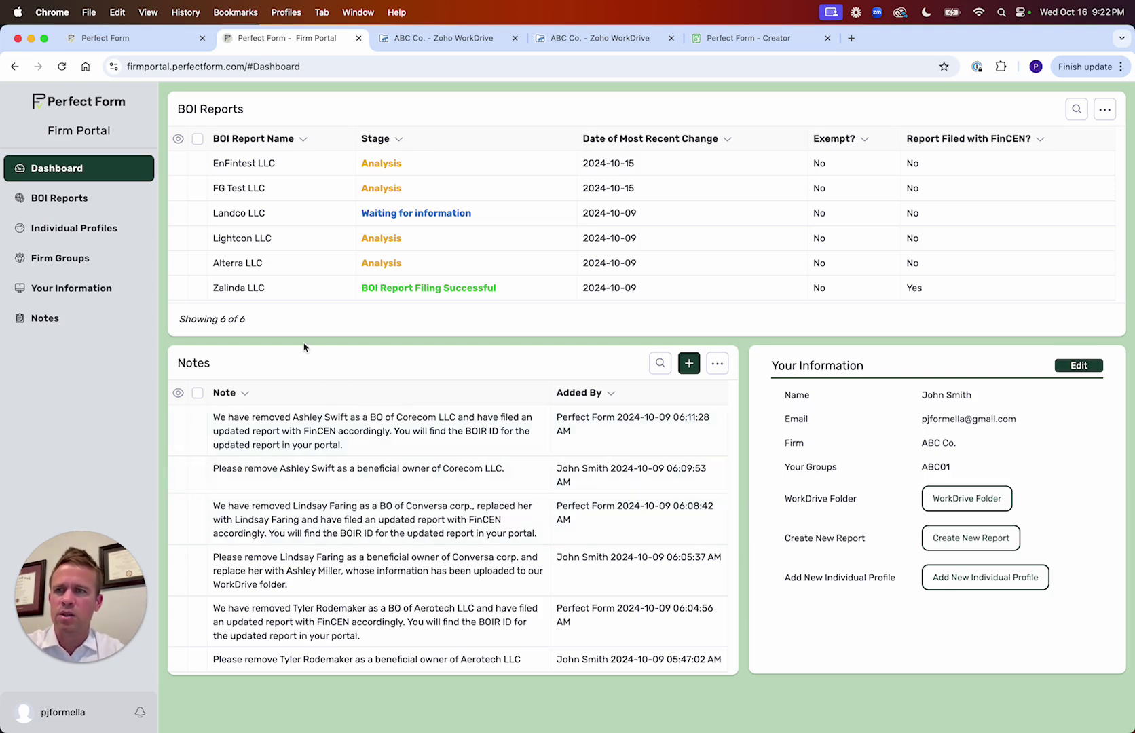
- Open the fourth individual profile in the Individual Profile List for editing and select its BO address
{"action": "left_click", "coordinate": [65, 229]}
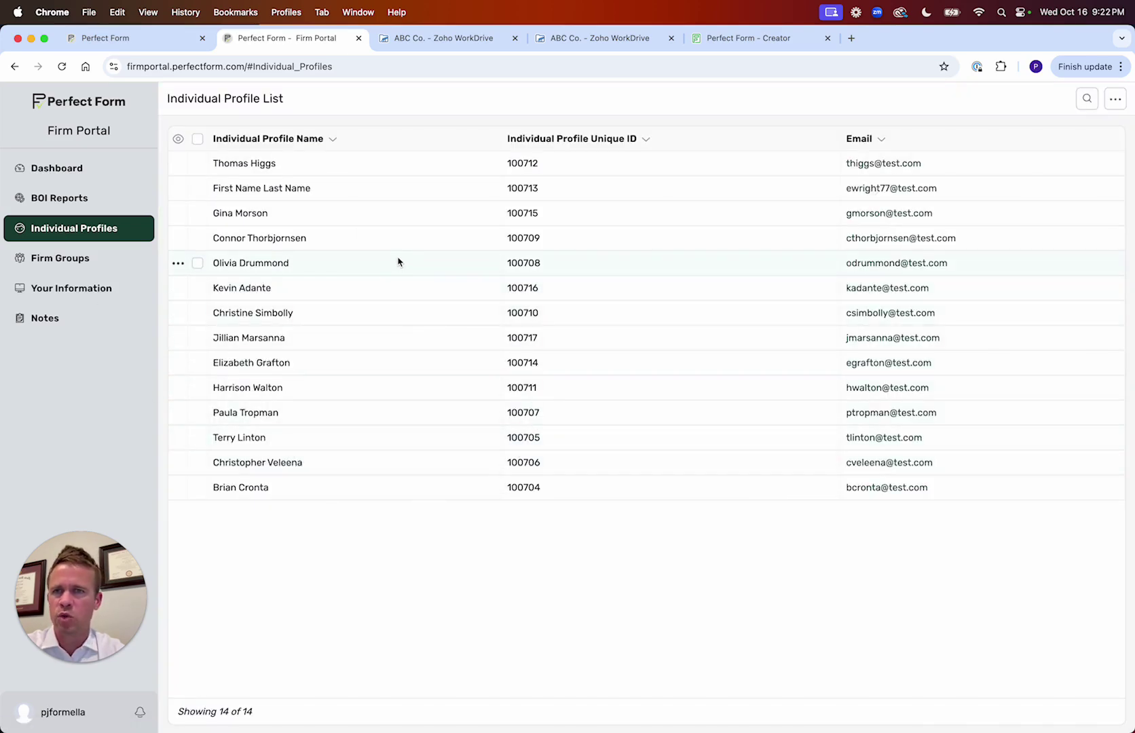
{"action": "left_click", "coordinate": [360, 241]}
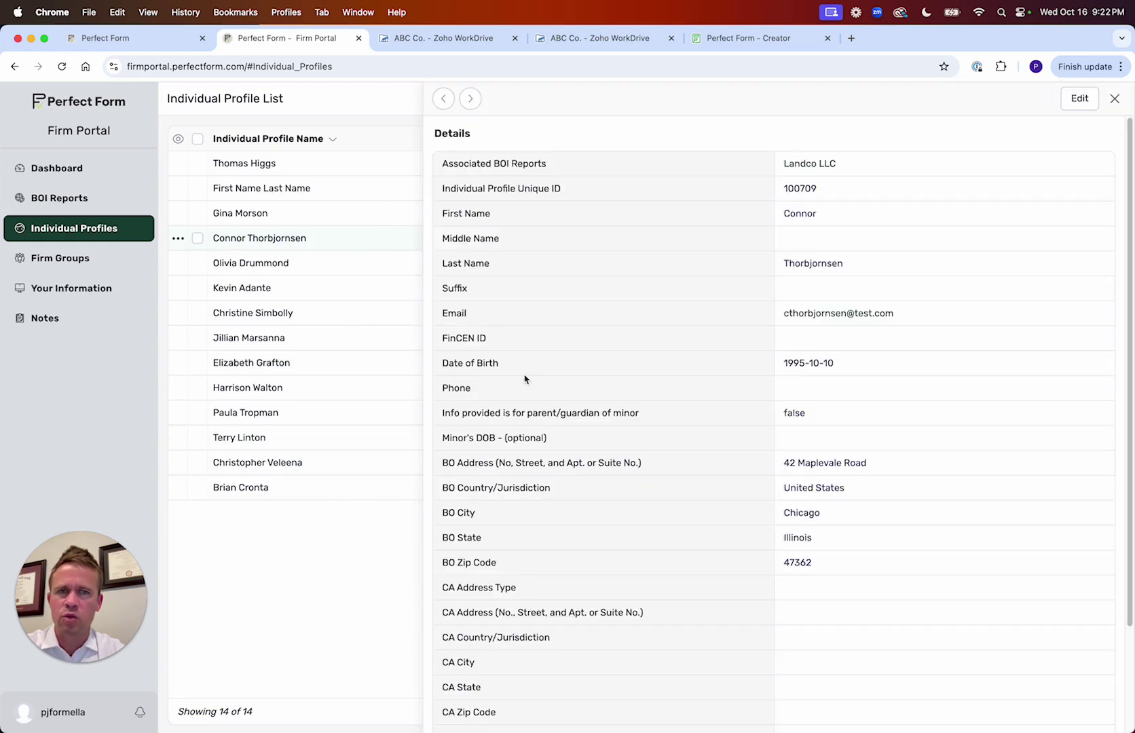
{"action": "left_click", "coordinate": [1077, 99]}
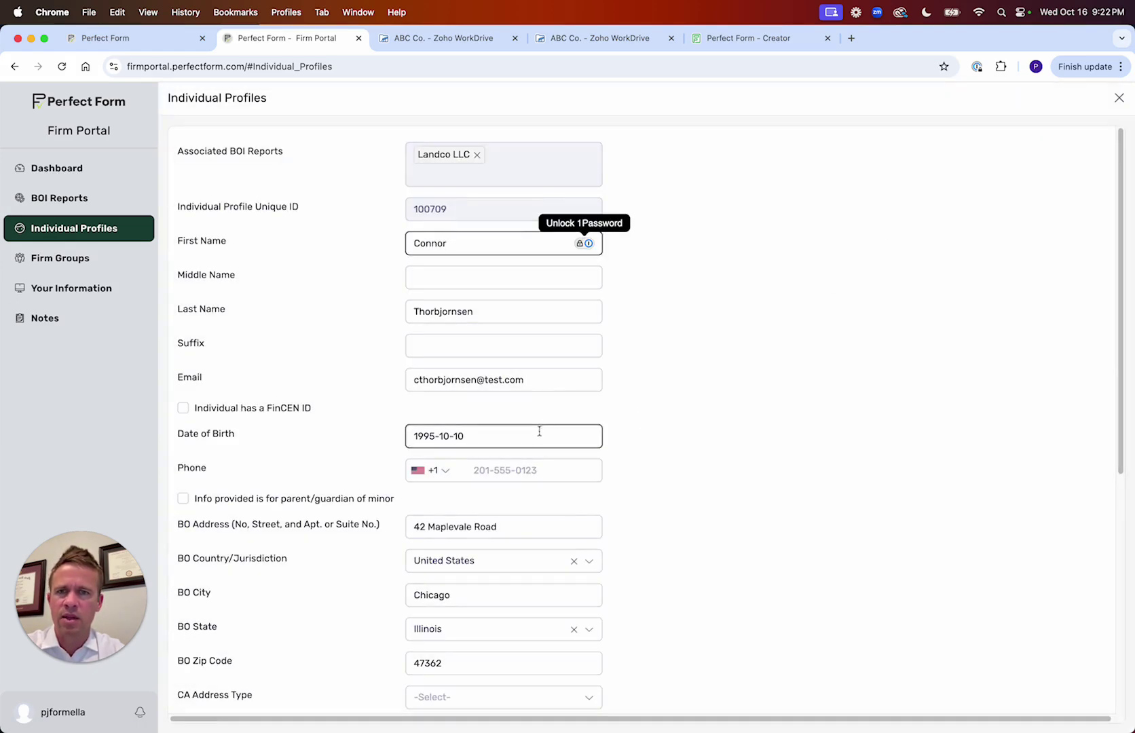
{"action": "scroll", "coordinate": [498, 422], "scroll_direction": "down", "scroll_amount": 4}
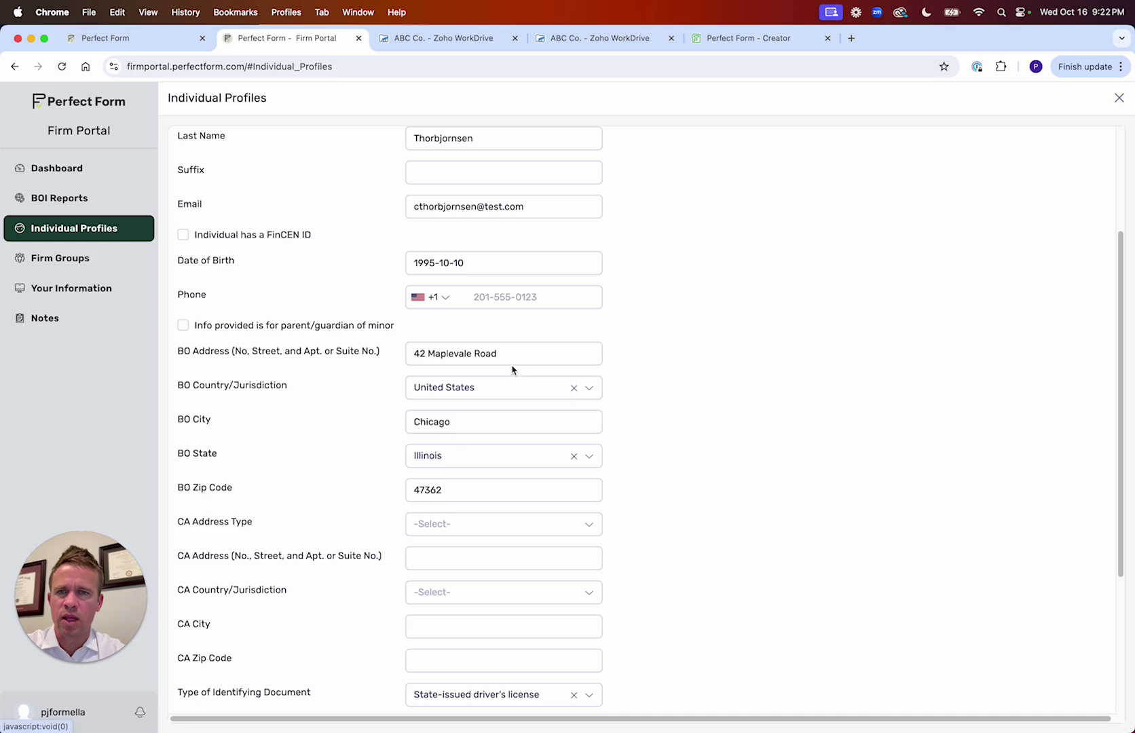
{"action": "triple_click", "coordinate": [503, 353]}
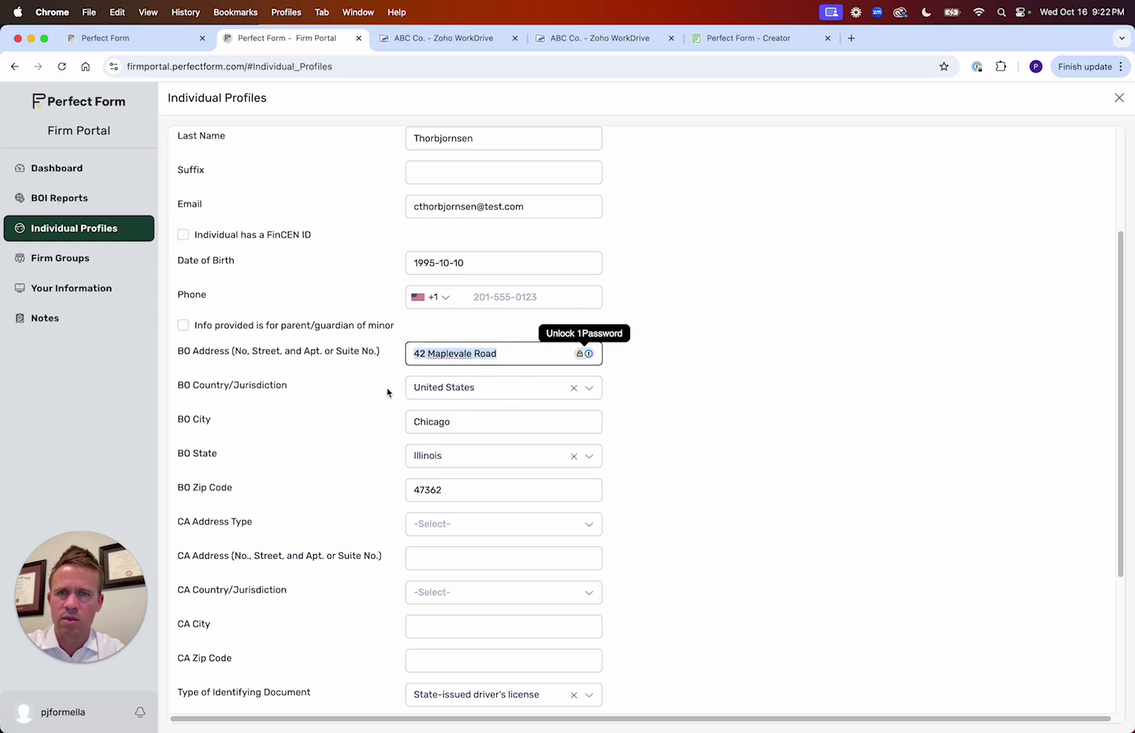
- Review the profile's remaining fields, including the identifying document details, and close the profile without updating it
{"action": "scroll", "coordinate": [337, 613], "scroll_direction": "down", "scroll_amount": 5}
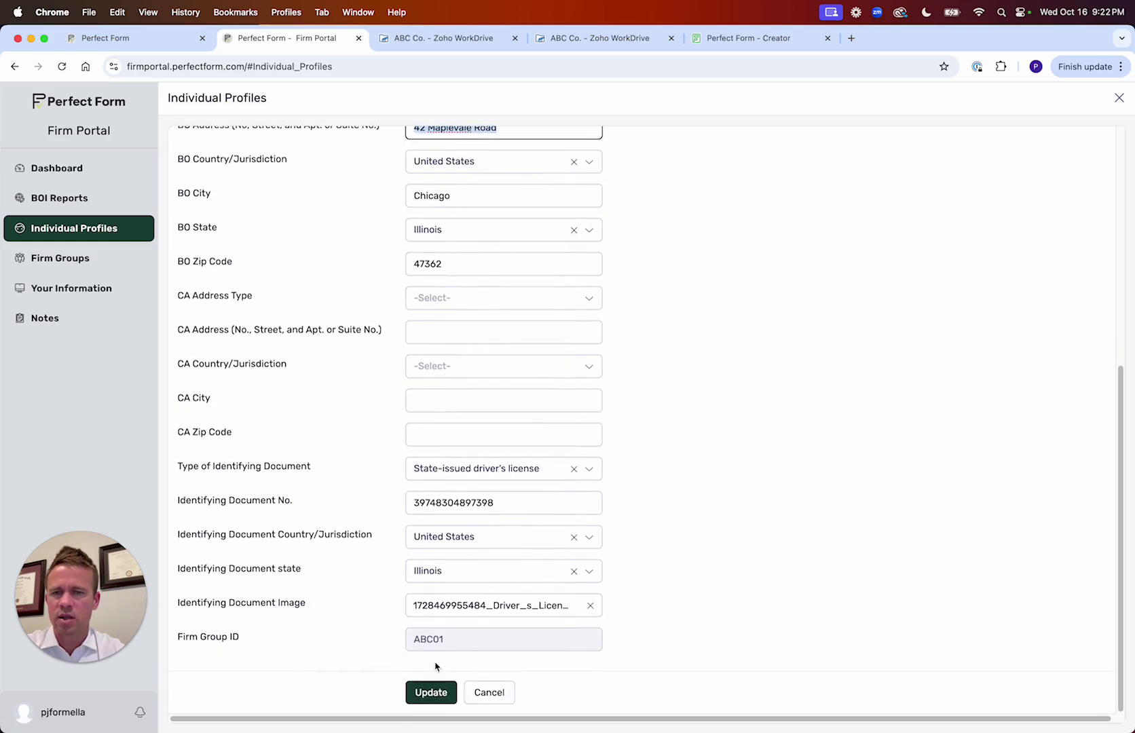
{"action": "scroll", "coordinate": [724, 526], "scroll_direction": "up", "scroll_amount": 9}
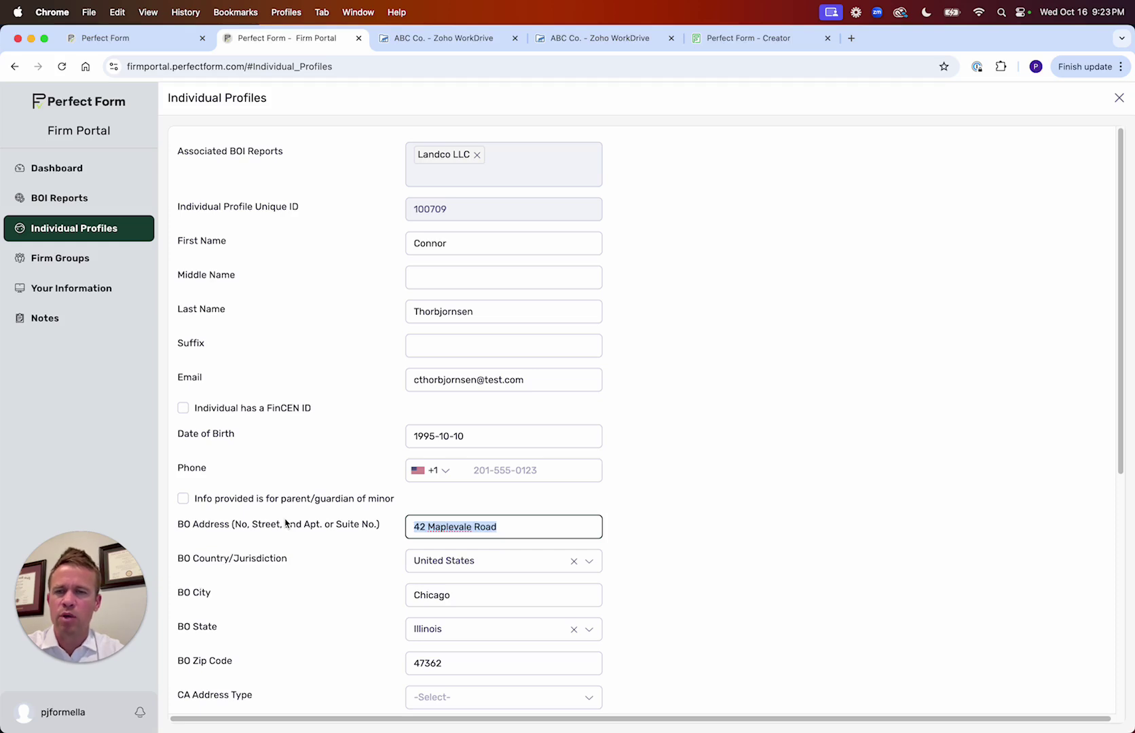
{"action": "left_click", "coordinate": [1118, 98]}
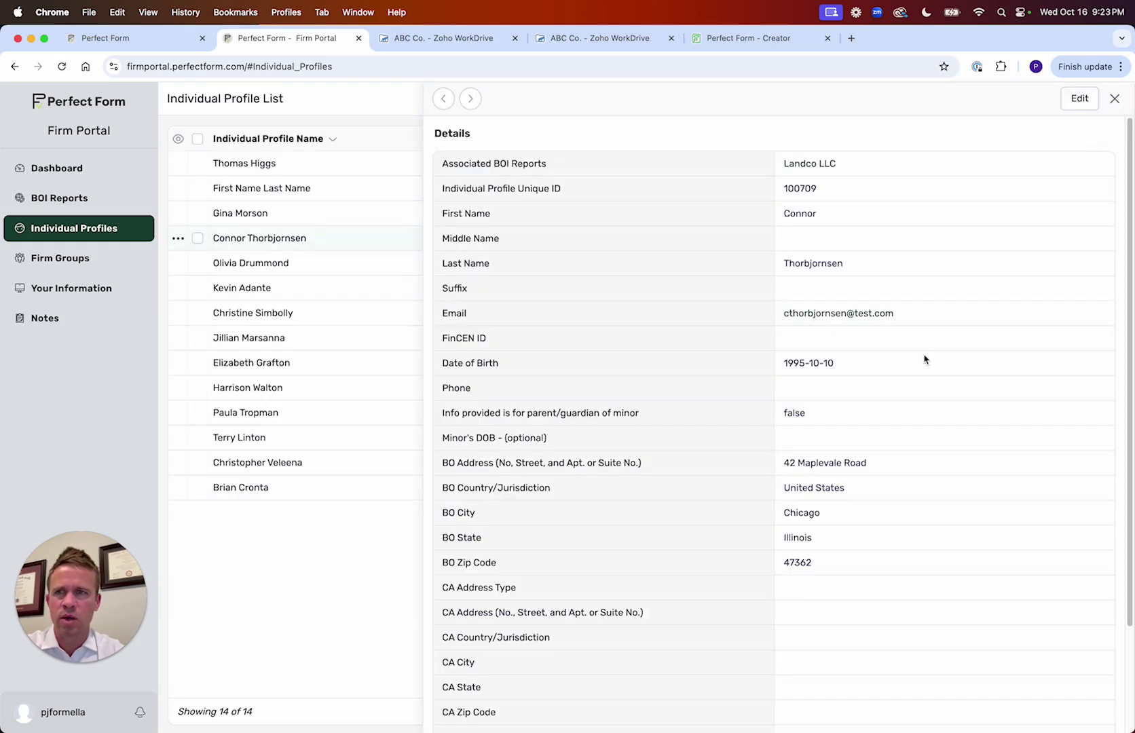
{"action": "left_click", "coordinate": [1114, 99]}
- Open the Zalinda LLC BOI report for editing and examine its fields down to the Individual Profiles Roles
{"action": "left_click", "coordinate": [60, 199]}
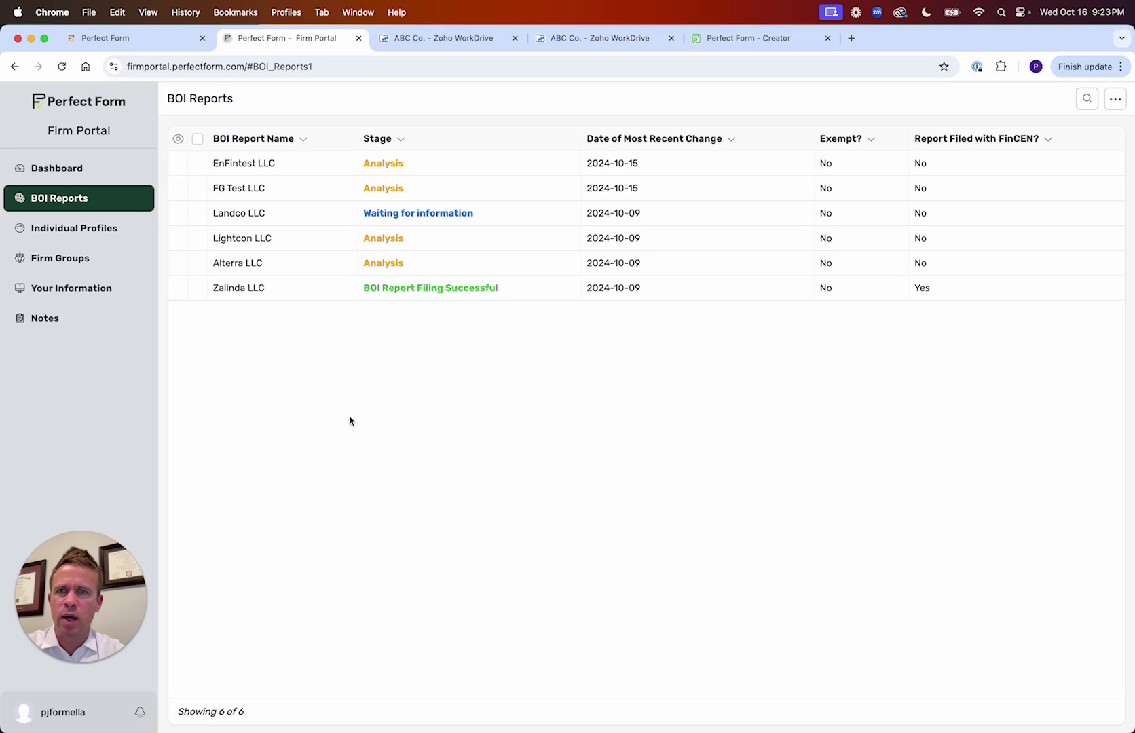
{"action": "left_click", "coordinate": [319, 293]}
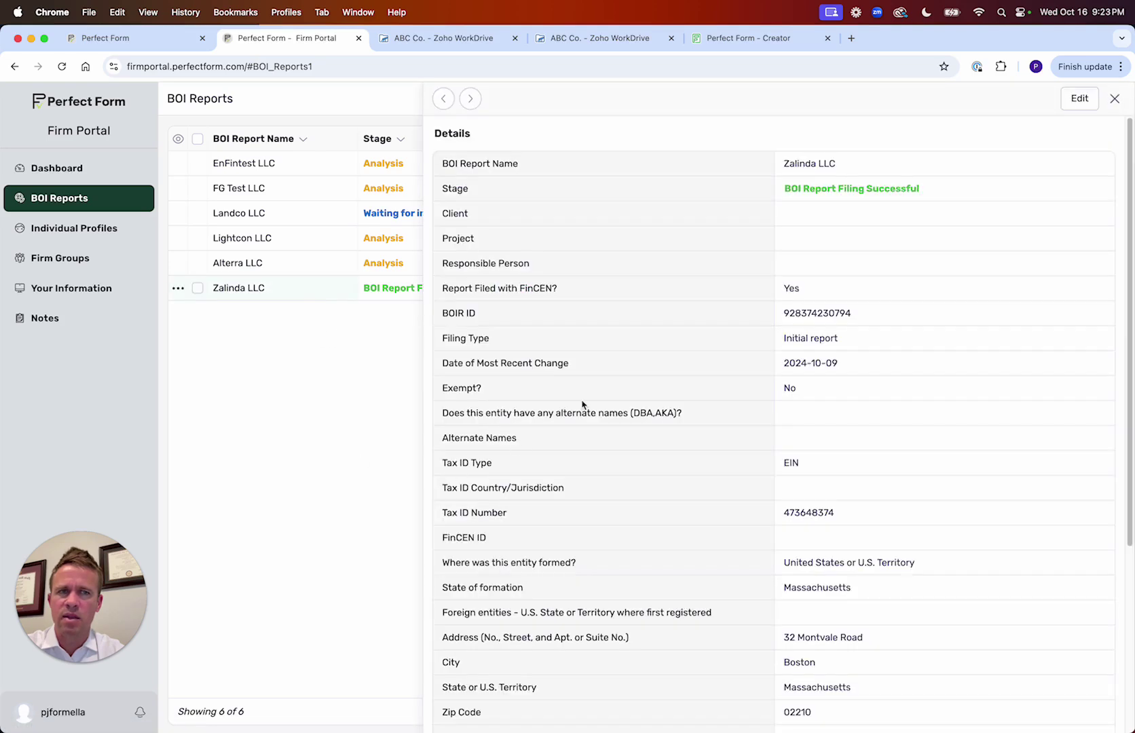
{"action": "left_click", "coordinate": [1062, 107]}
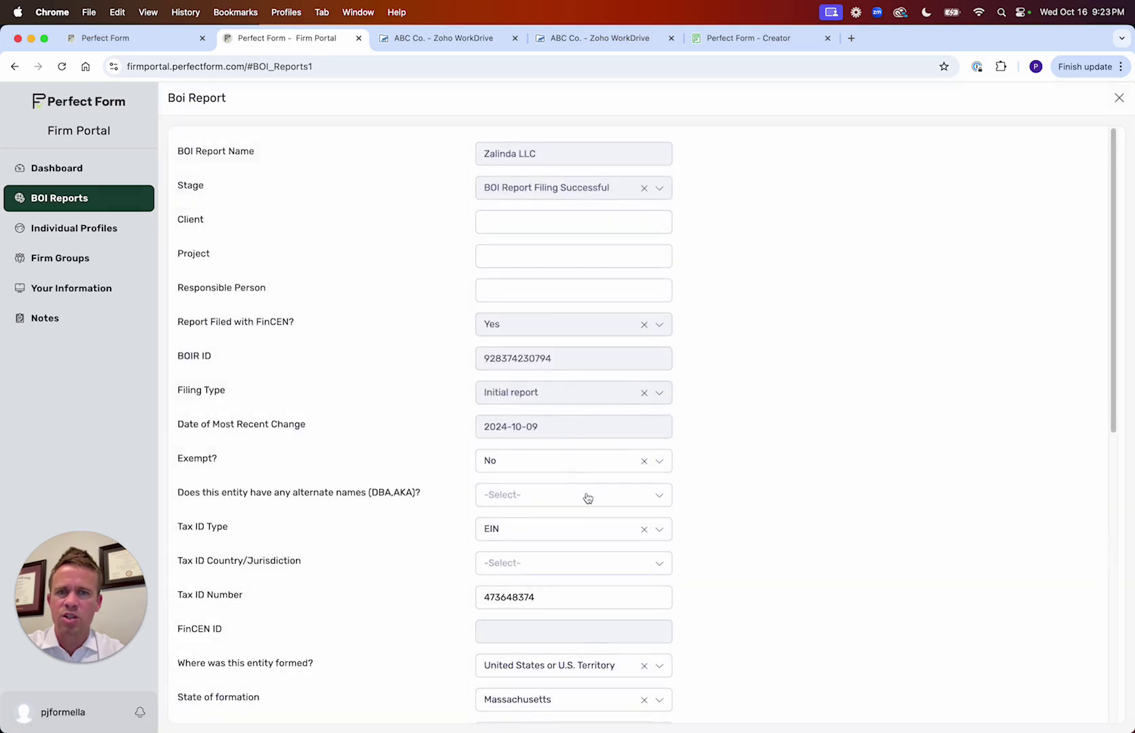
{"action": "scroll", "coordinate": [716, 515], "scroll_direction": "down", "scroll_amount": 5}
{"action": "scroll", "coordinate": [716, 516], "scroll_direction": "up", "scroll_amount": 5}
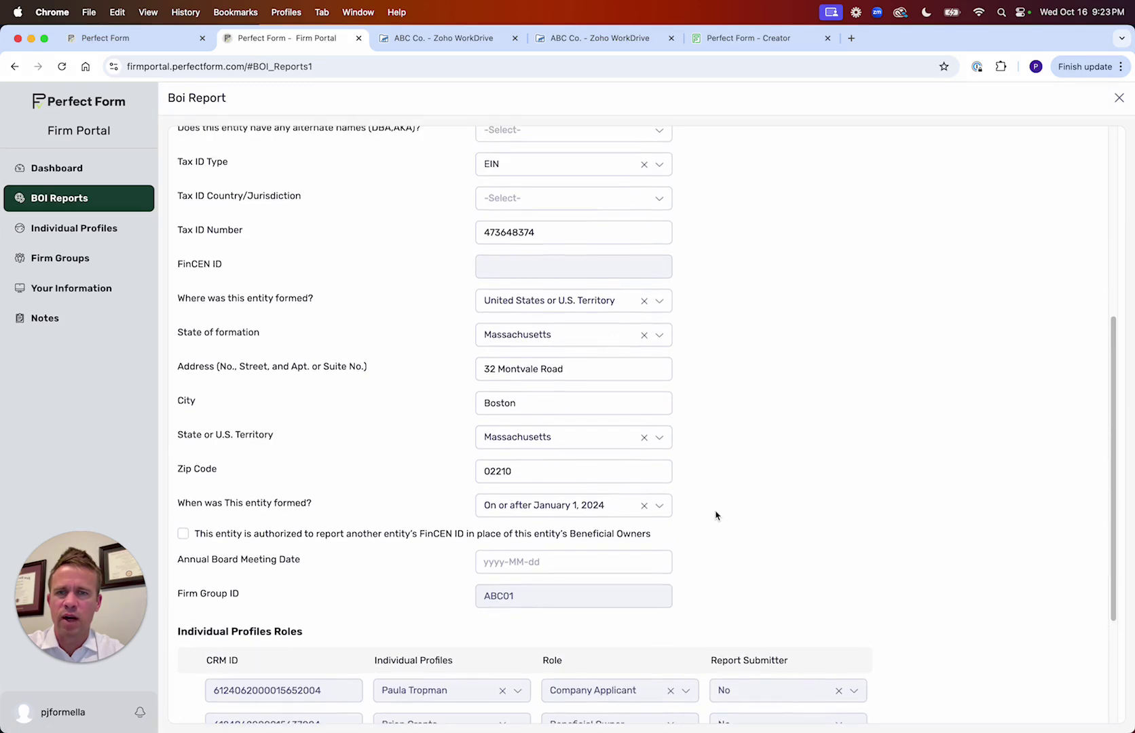
{"action": "scroll", "coordinate": [716, 516], "scroll_direction": "down", "scroll_amount": 8}
{"action": "scroll", "coordinate": [825, 370], "scroll_direction": "up", "scroll_amount": 8}
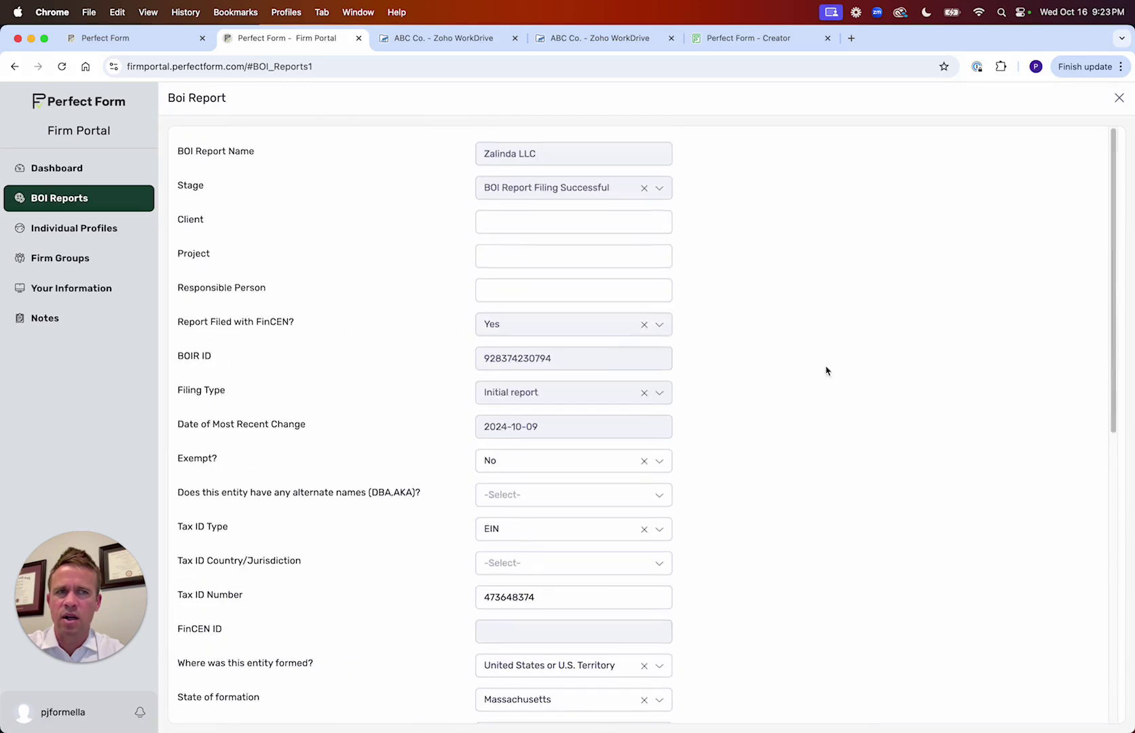
- Close the Zalinda LLC report's edit form and details without updating anything, and return to the Dashboard
{"action": "left_click", "coordinate": [1119, 98]}
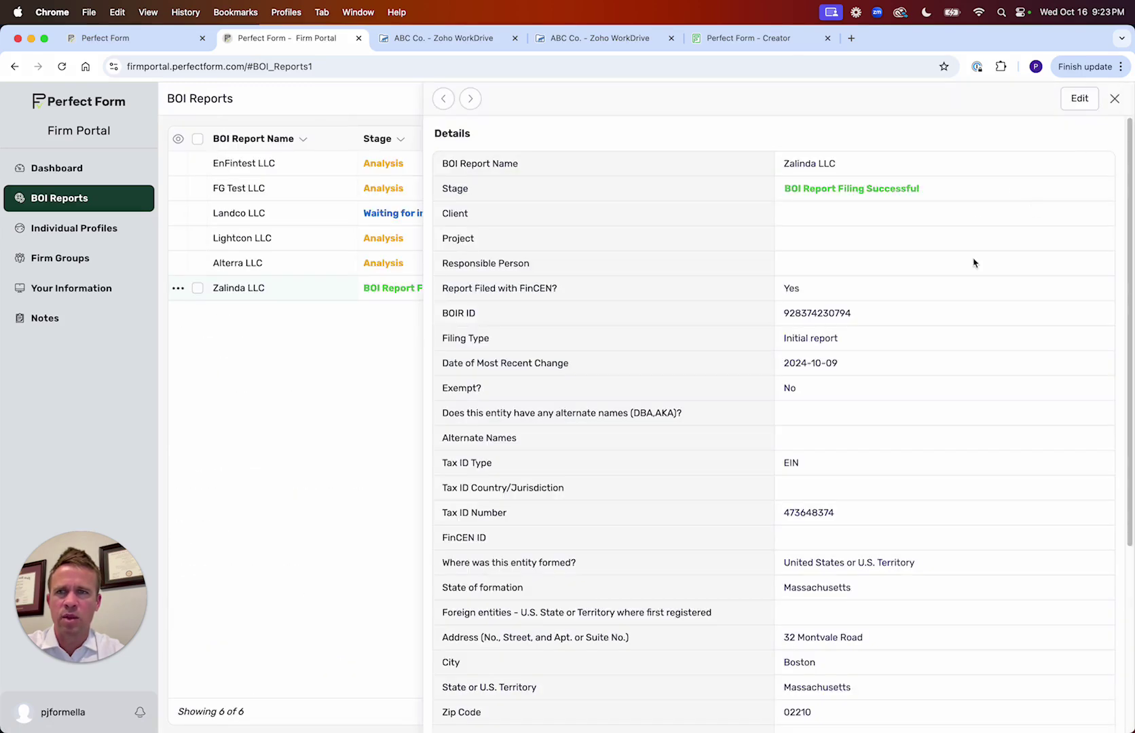
{"action": "left_click", "coordinate": [1114, 98]}
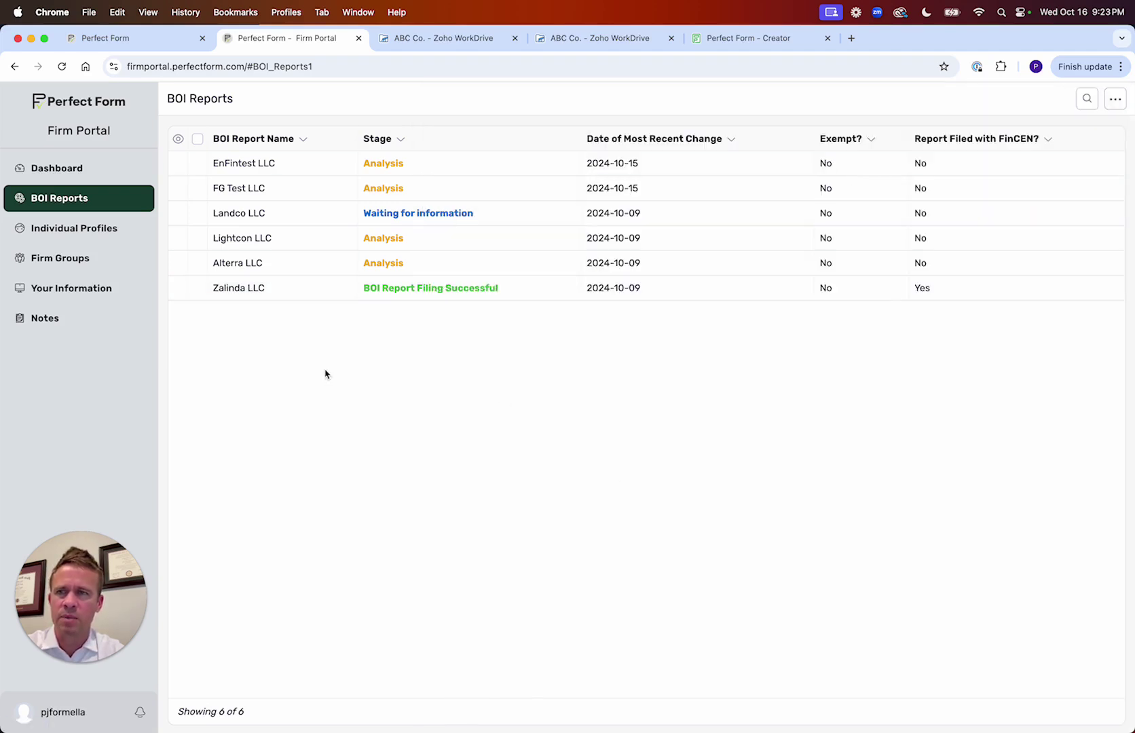
{"action": "left_click", "coordinate": [65, 168]}
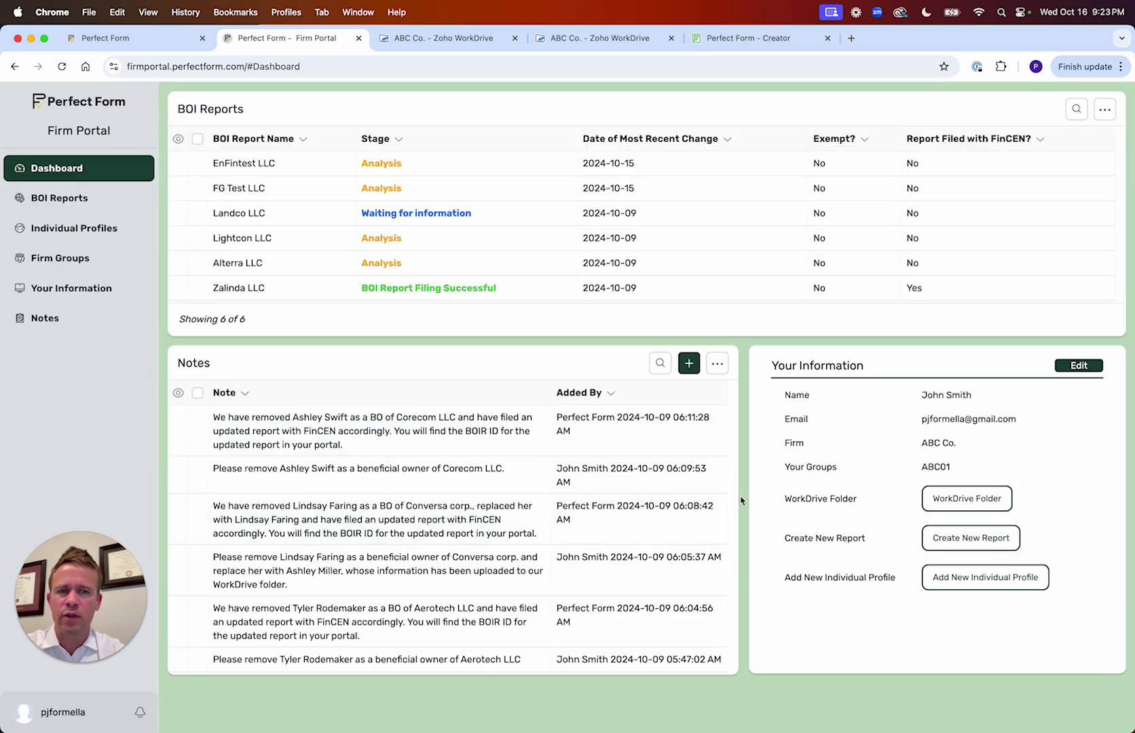
- Open the form for adding a new individual profile and review its fields from the entity association down to the identifying document upload
{"action": "left_click", "coordinate": [963, 580]}
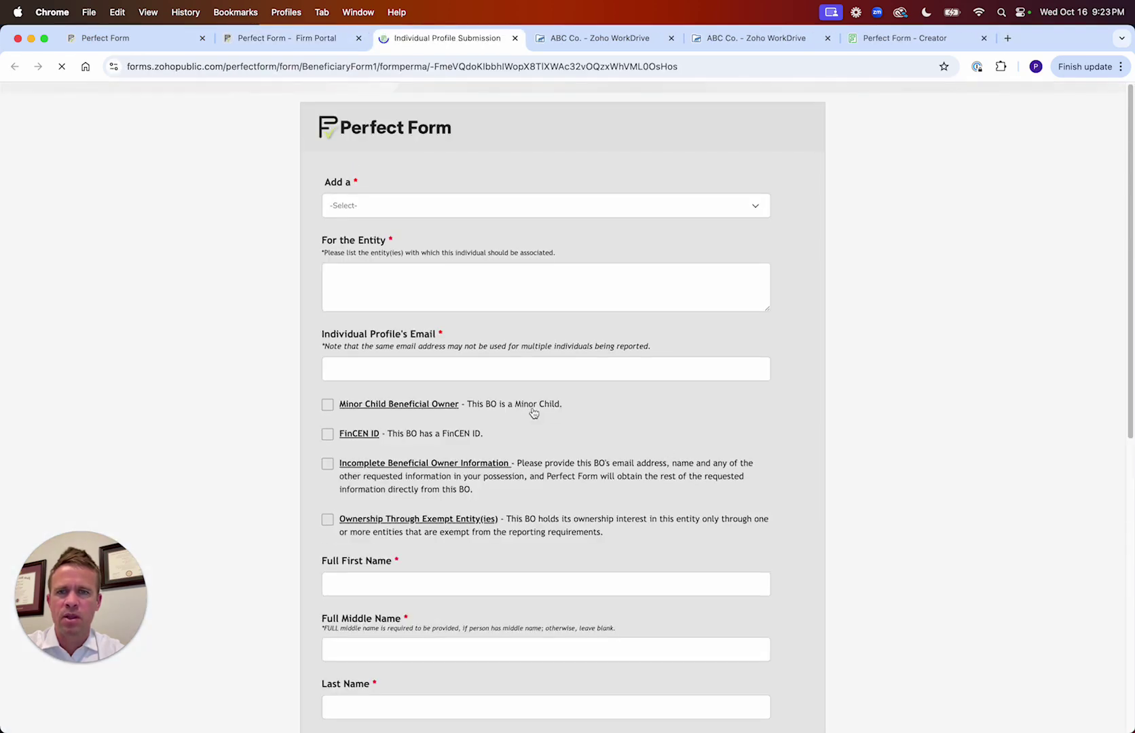
{"action": "scroll", "coordinate": [532, 414], "scroll_direction": "down", "scroll_amount": 5}
{"action": "scroll", "coordinate": [532, 416], "scroll_direction": "down", "scroll_amount": 3}
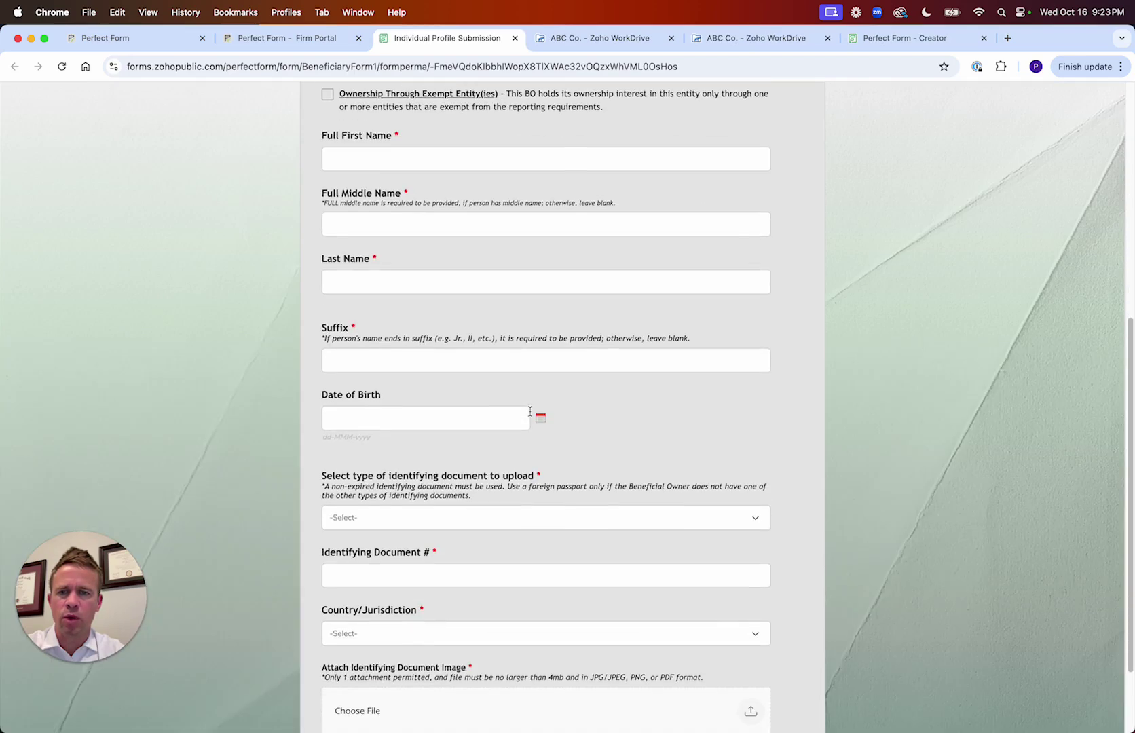
{"action": "scroll", "coordinate": [531, 411], "scroll_direction": "up", "scroll_amount": 10}
{"action": "left_click", "coordinate": [345, 285]}
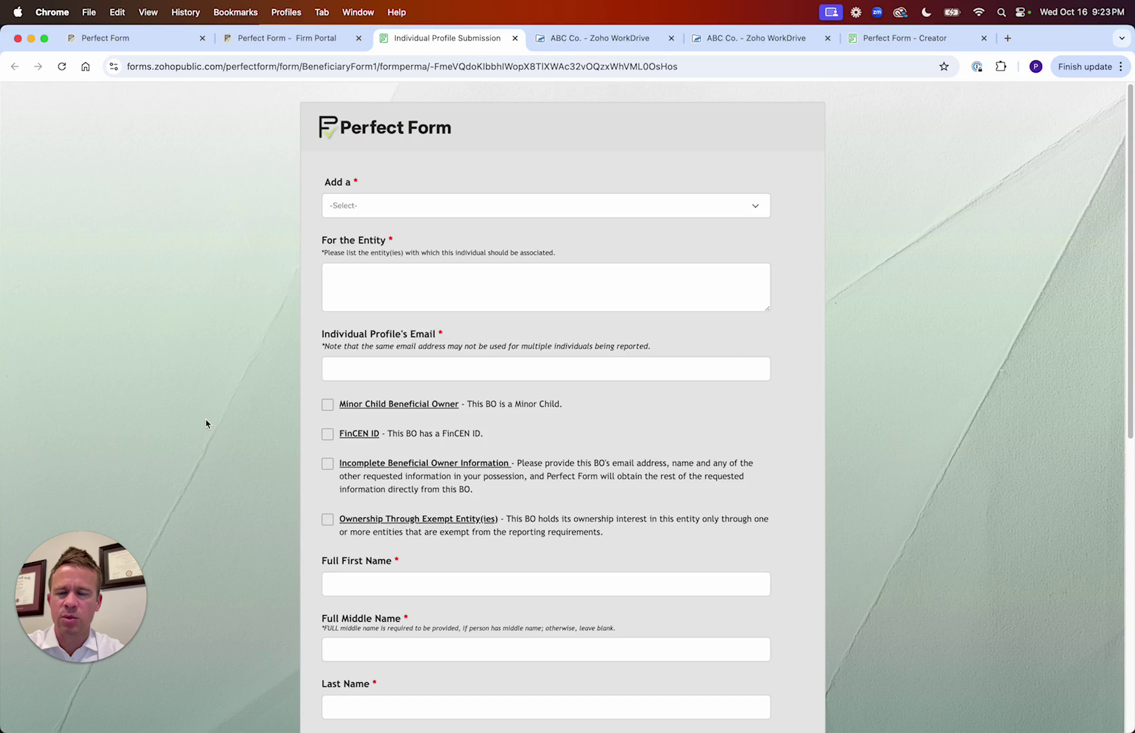
{"action": "scroll", "coordinate": [206, 423], "scroll_direction": "down", "scroll_amount": 10}
{"action": "scroll", "coordinate": [674, 412], "scroll_direction": "up", "scroll_amount": 10}
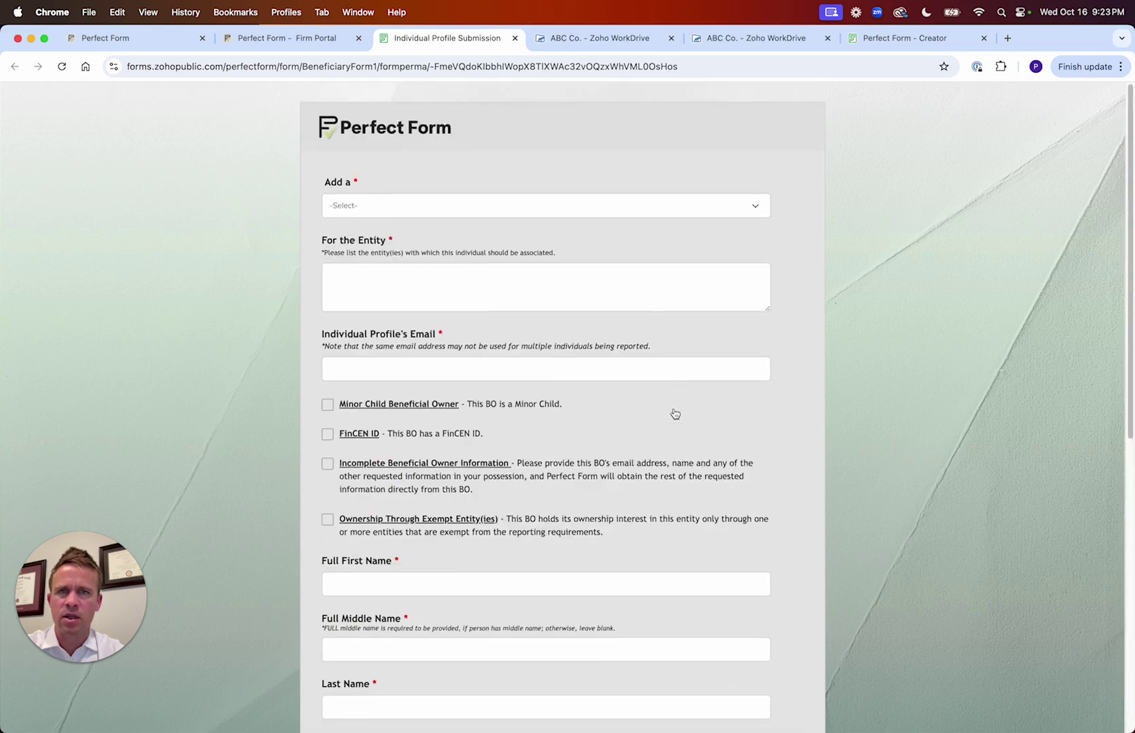
- Return to the Firm Portal and view the Firm Group List with its group IDs and assigned employees
{"action": "left_click", "coordinate": [292, 39]}
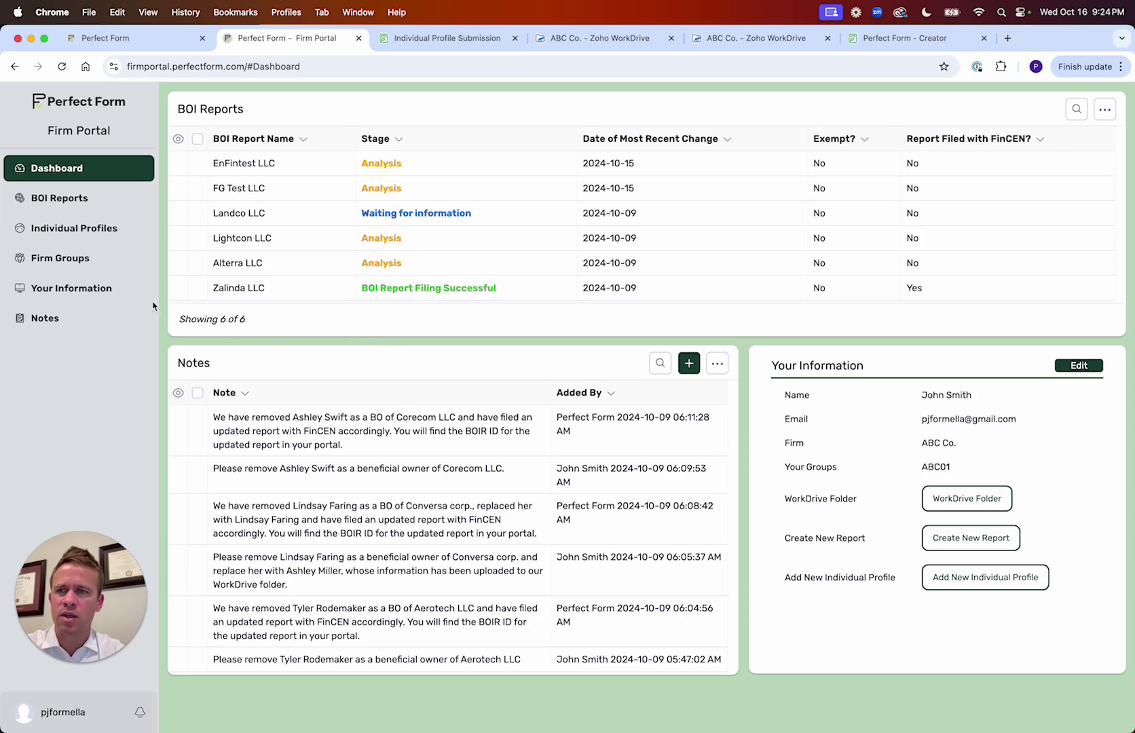
{"action": "left_click", "coordinate": [75, 261]}
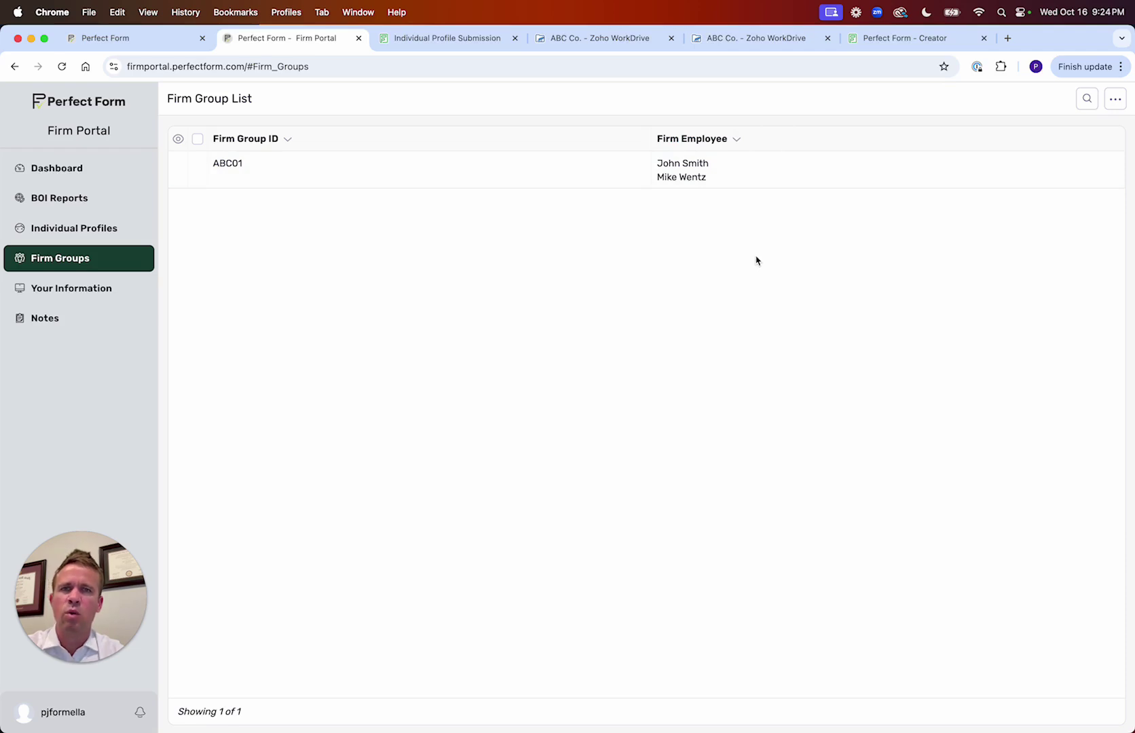
- Open the Create New Report form from the Dashboard and highlight the "01" suffix in its prefilled Firm Group ID
{"action": "left_click", "coordinate": [61, 170]}
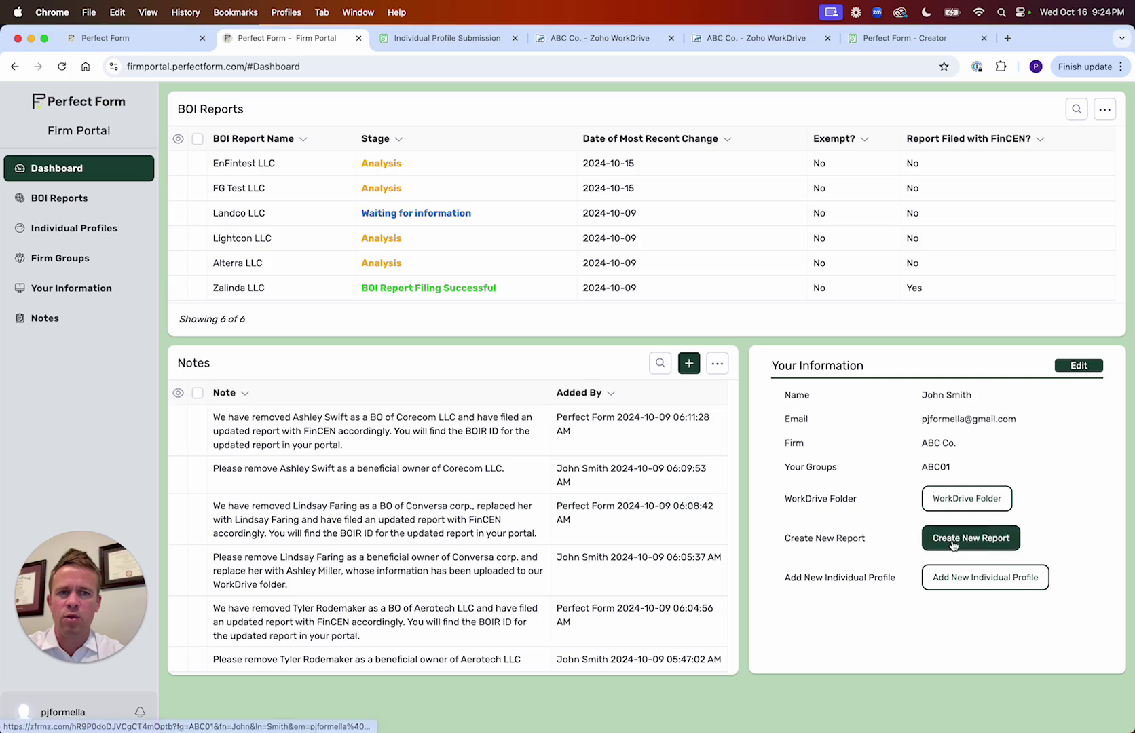
{"action": "left_click", "coordinate": [953, 546]}
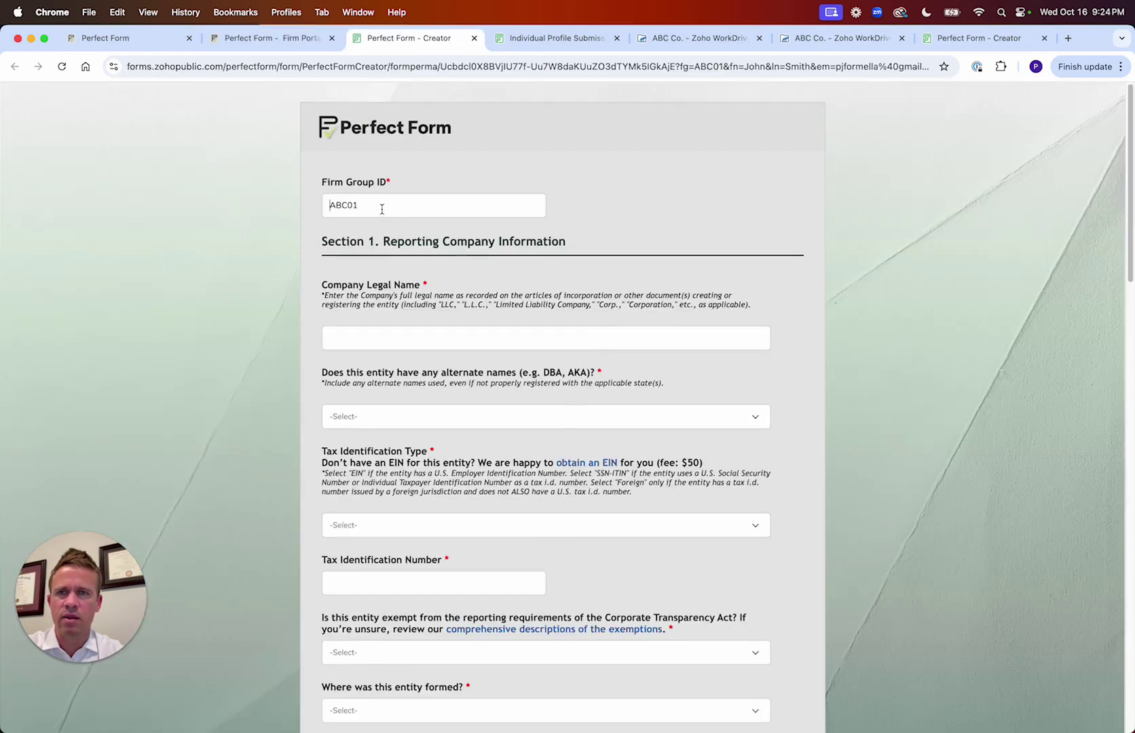
{"action": "mouse_move", "coordinate": [356, 205]}
{"action": "left_mouse_down"}
{"action": "mouse_move", "coordinate": [298, 220]}
{"action": "mouse_move", "coordinate": [347, 206]}
{"action": "left_mouse_up"}
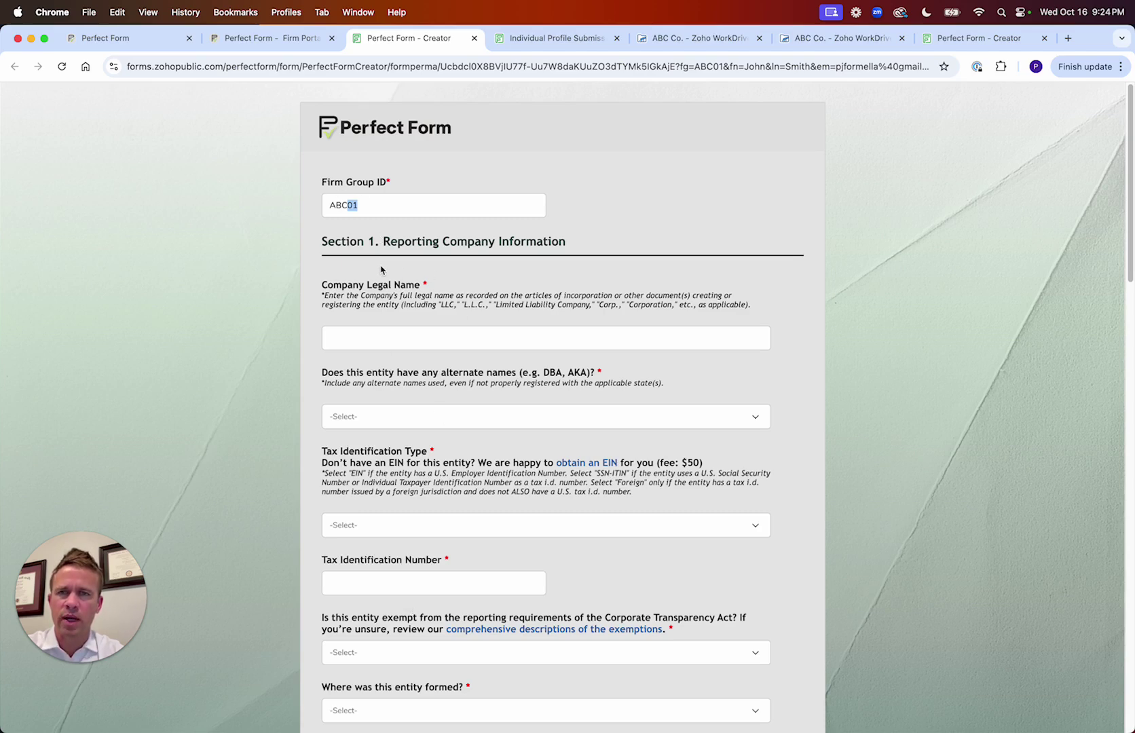
- Switch back to the Firm Portal, check the Firm Group List once more and return to the Dashboard
{"action": "left_click", "coordinate": [268, 39]}
{"action": "left_click", "coordinate": [75, 258]}
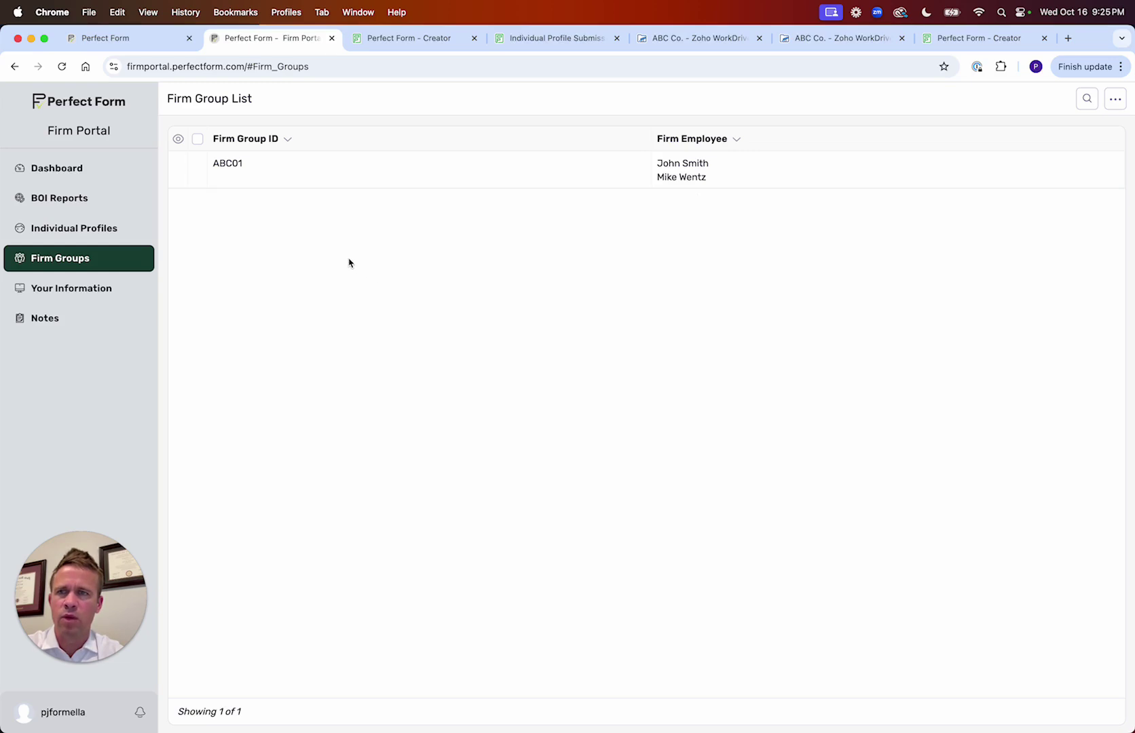
{"action": "left_click", "coordinate": [53, 171]}
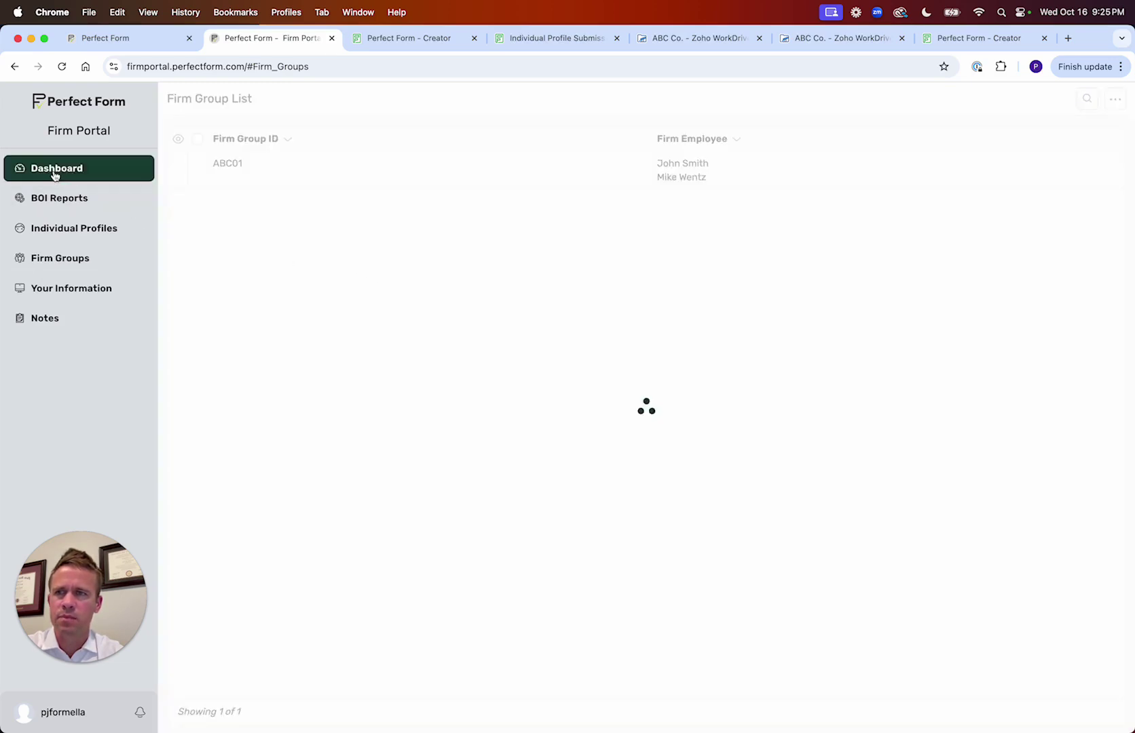